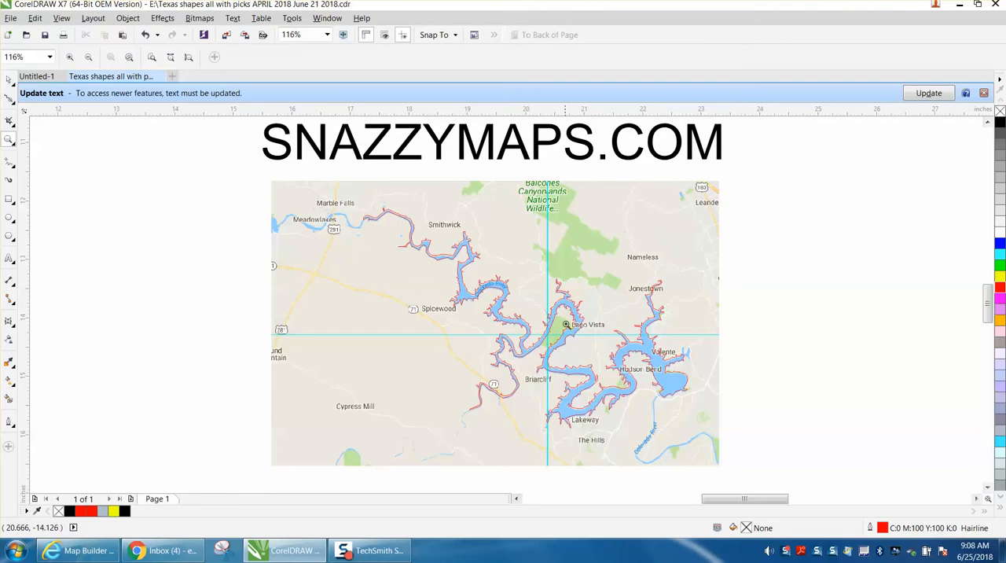
# Move the map picture off the red lake outline and undo the move.
pyautogui.click(351, 275)
pyautogui.moveTo(350, 275); pyautogui.dragTo(193, 347)
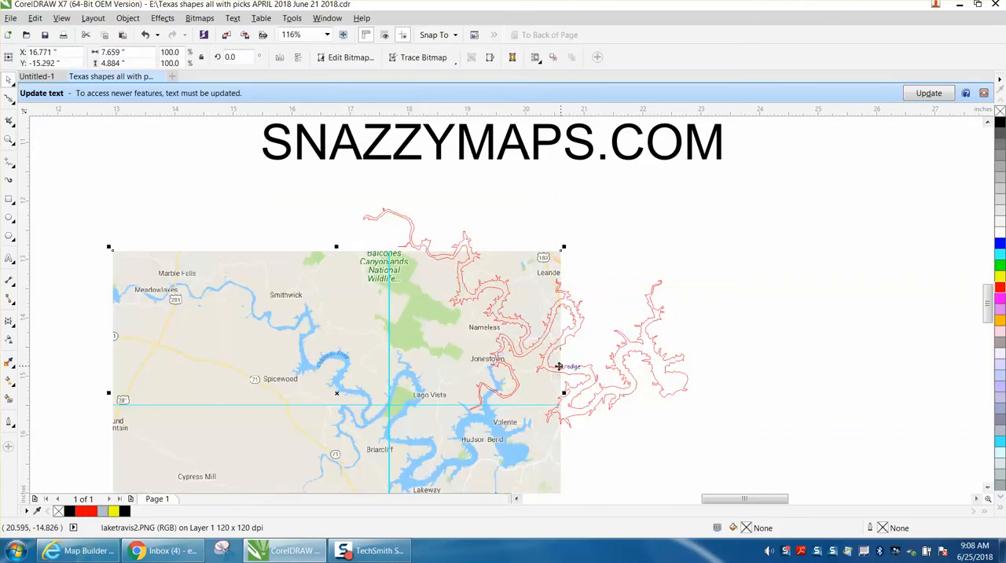
pyautogui.click(145, 35)
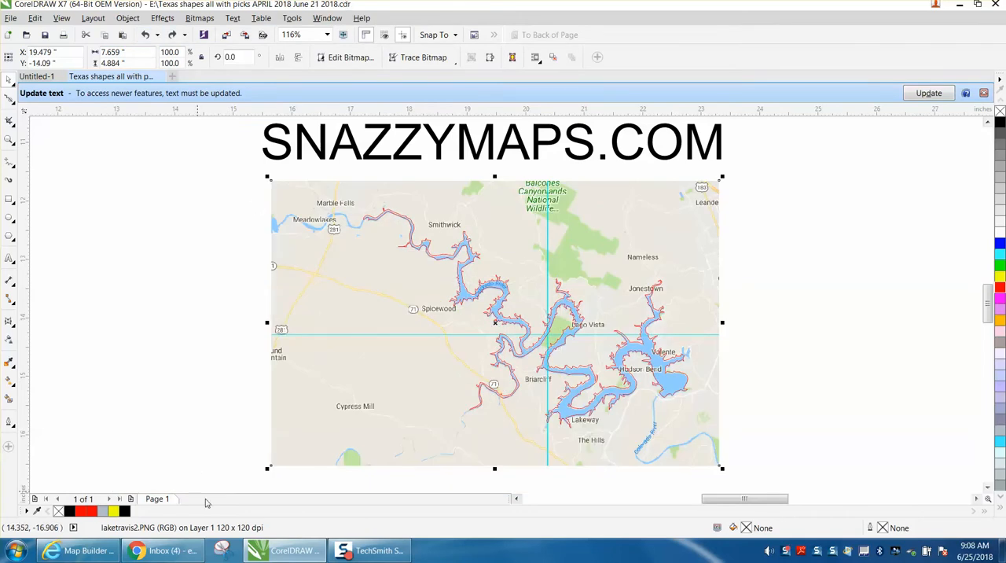
# Switch to the Snazzy Maps Map Builder in the browser and collapse the Size & Location settings.
pyautogui.click(82, 550)
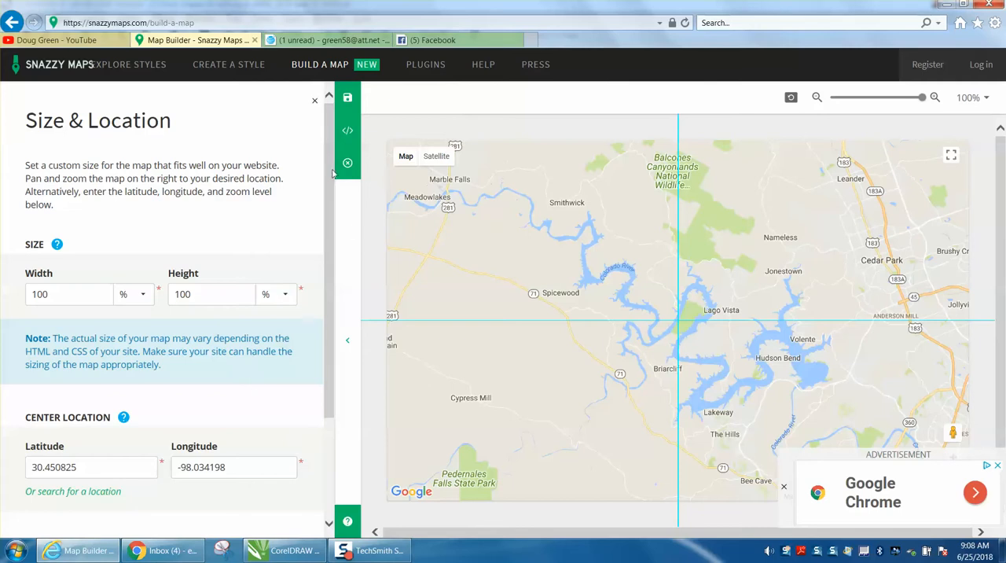
pyautogui.moveTo(331, 172); pyautogui.dragTo(330, 268)
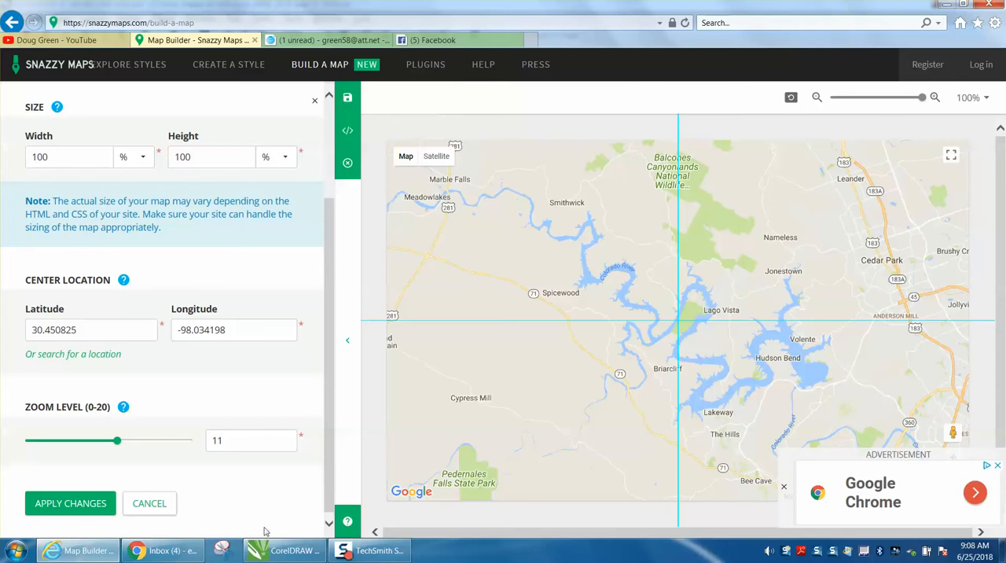
pyautogui.click(349, 344)
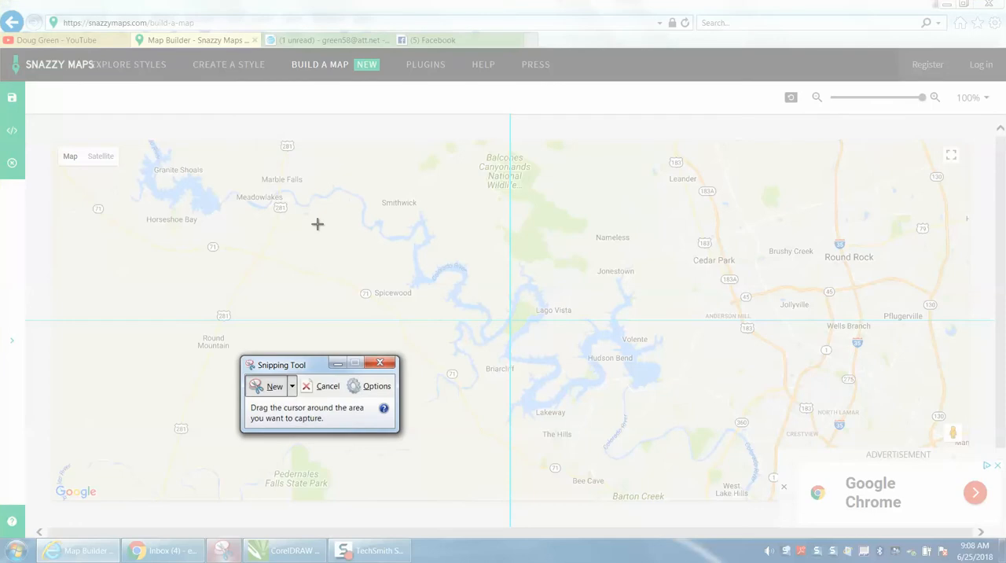
# Shift the map slightly downward and capture the area from Marble Falls to Leander and The Hills with the Snipping Tool.
pyautogui.press('Escape')
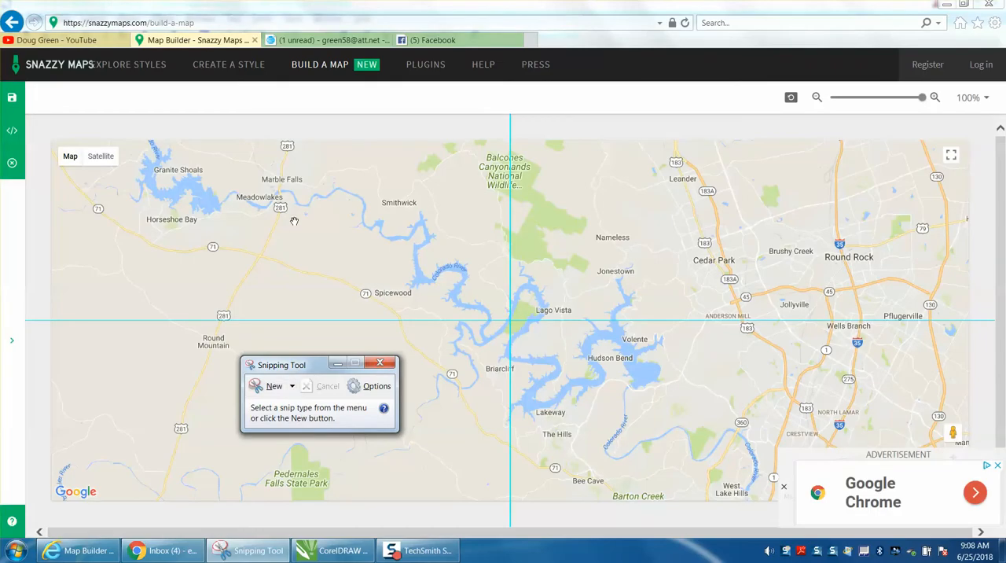
pyautogui.click(294, 221)
pyautogui.moveTo(295, 210)
pyautogui.mouseDown()
pyautogui.moveTo(295, 293)
pyautogui.moveTo(292, 226)
pyautogui.mouseUp()
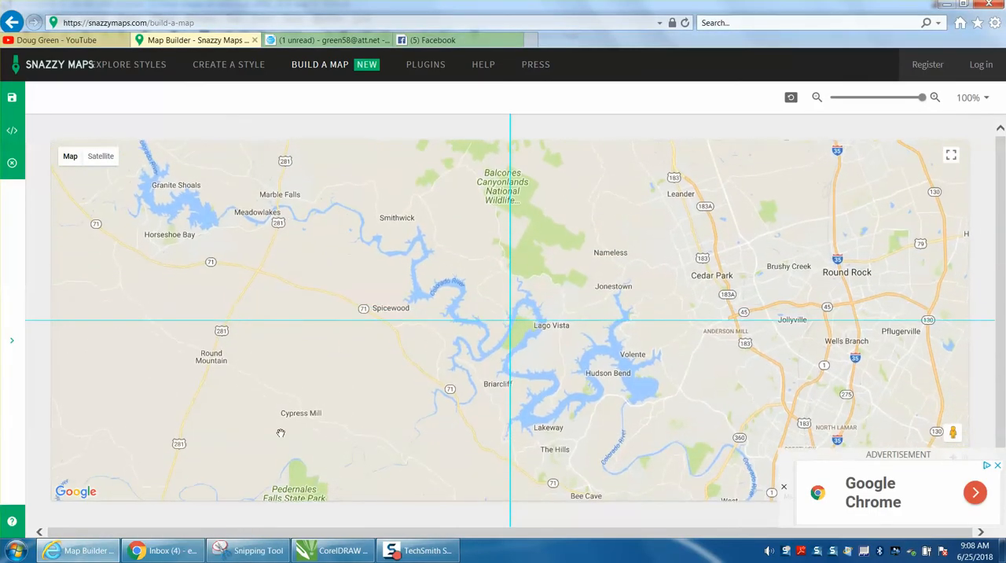
pyautogui.click(271, 551)
pyautogui.click(280, 390)
pyautogui.moveTo(265, 175); pyautogui.dragTo(721, 493)
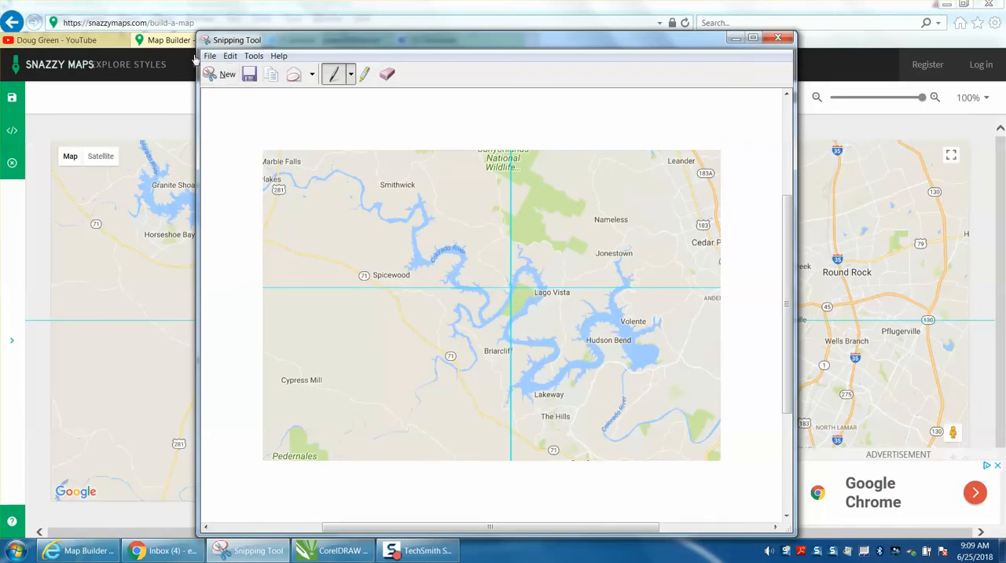
pyautogui.click(208, 57)
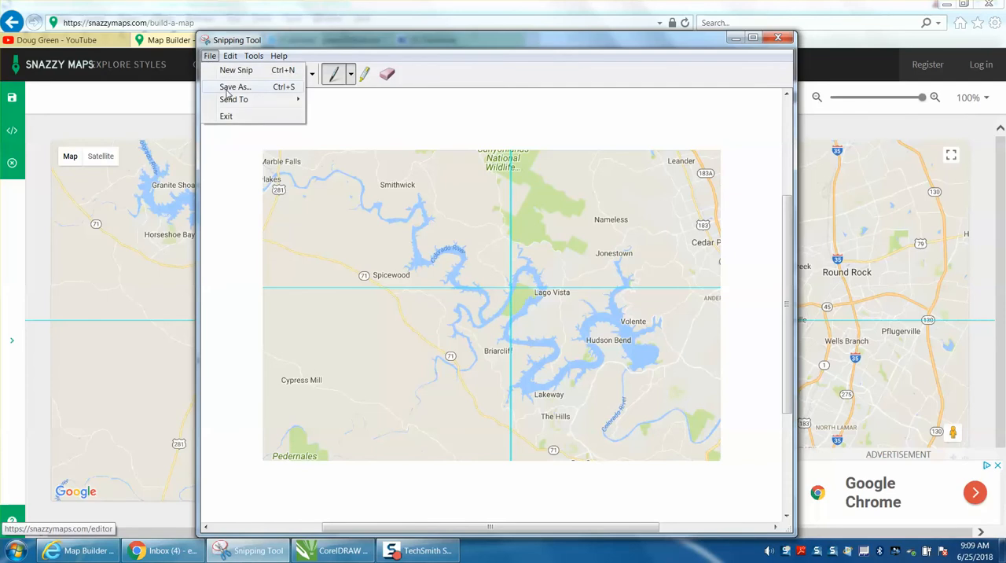
pyautogui.click(230, 86)
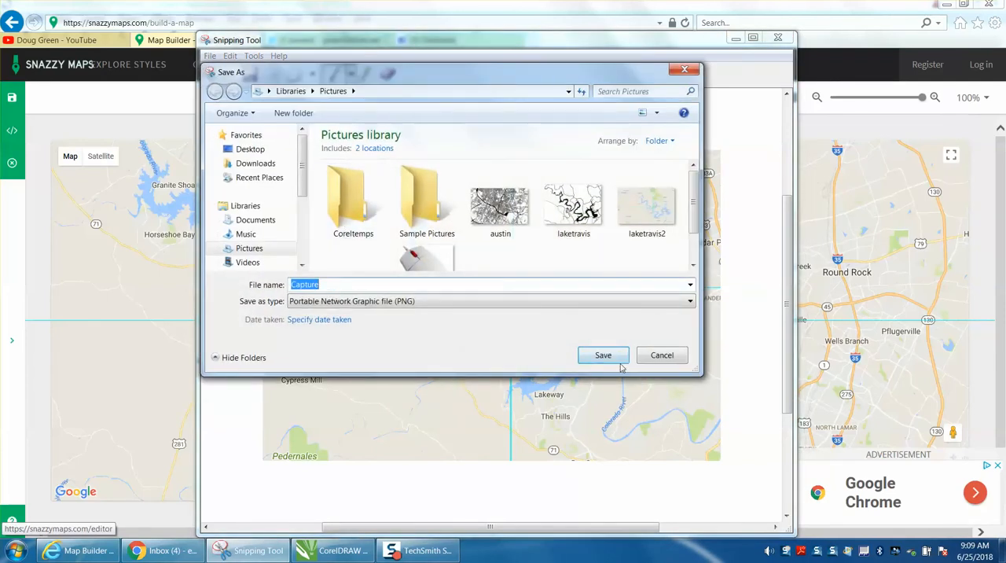
pyautogui.click(652, 363)
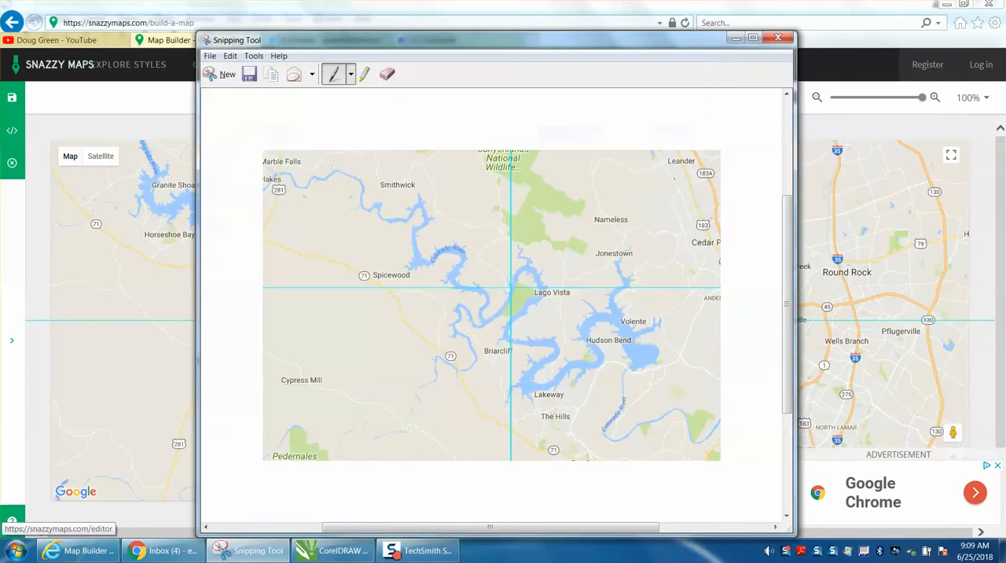
pyautogui.click(789, 43)
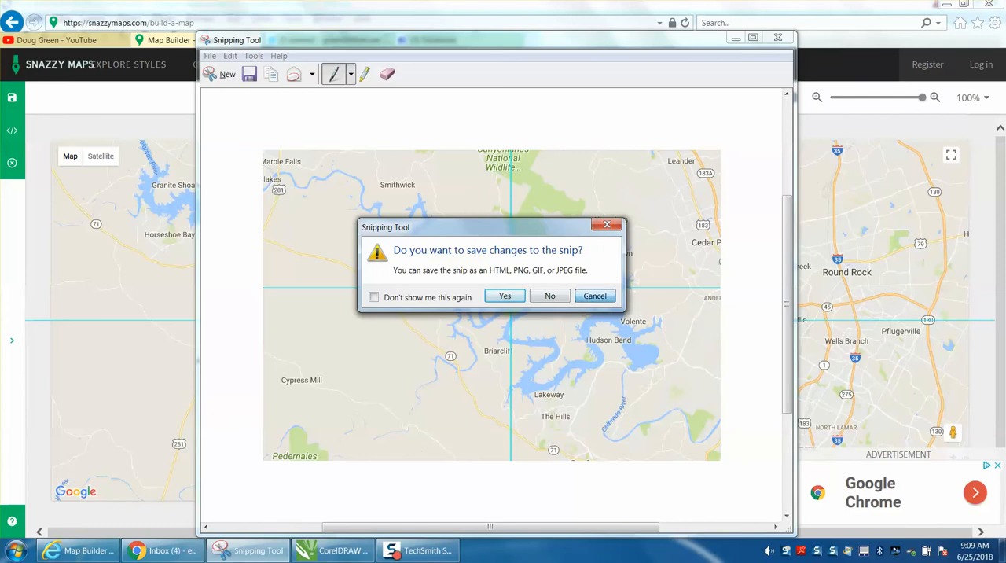
pyautogui.click(591, 299)
# Minimize the Snipping Tool, switch to CorelDRAW and roughly position the map picture under the red lake outline.
pyautogui.click(735, 38)
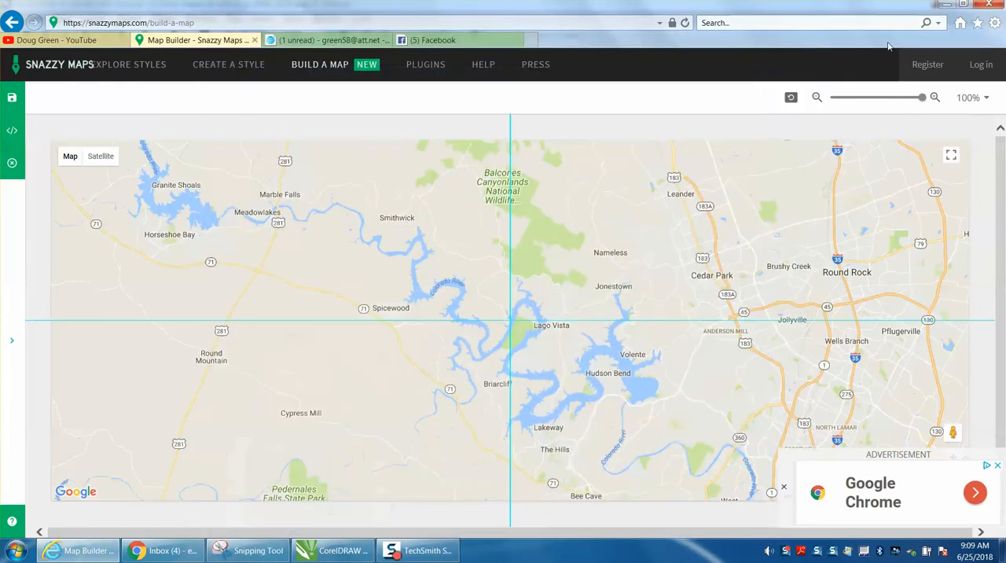
pyautogui.click(338, 550)
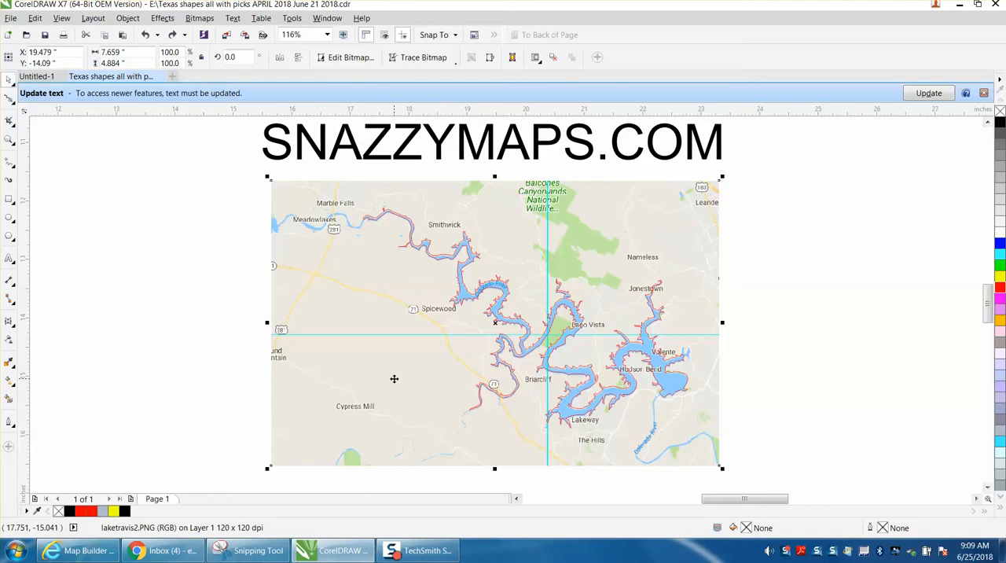
pyautogui.moveTo(456, 380); pyautogui.dragTo(449, 392)
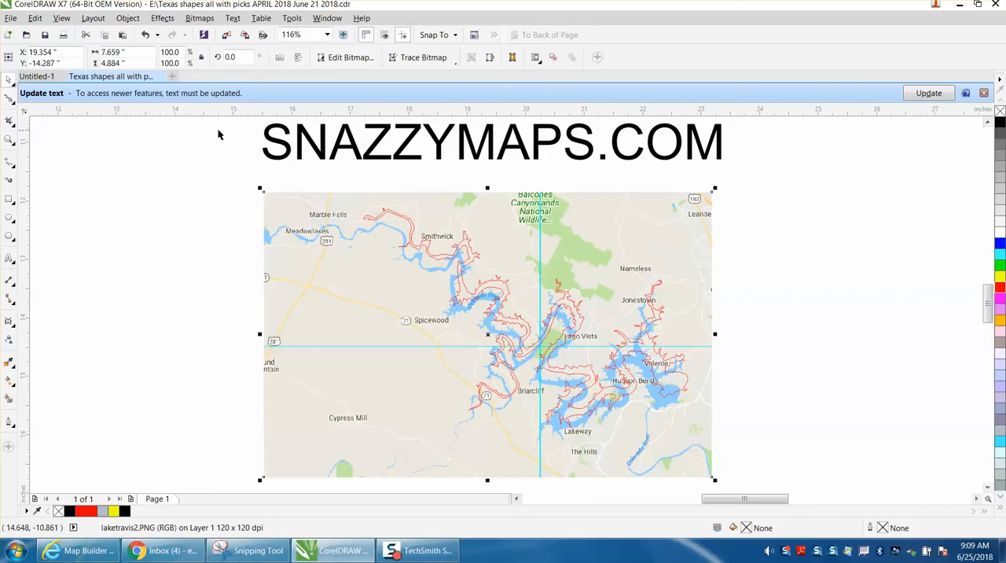
pyautogui.click(213, 148)
pyautogui.moveTo(373, 308); pyautogui.dragTo(381, 299)
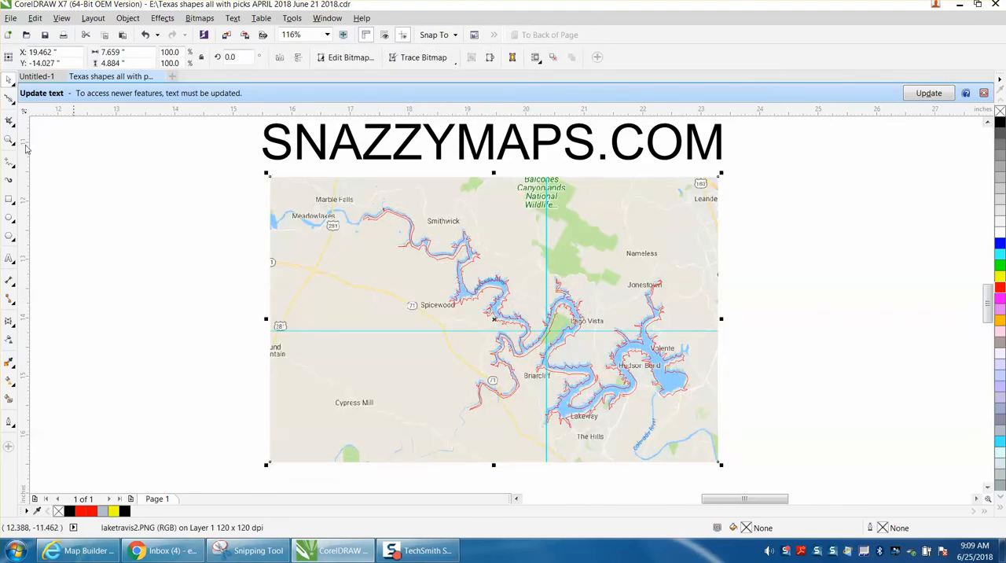
# Nudge the map picture until the lake around Hudson Bend and Lakeway lines up with the red outline.
pyautogui.press('z')
pyautogui.moveTo(549, 340); pyautogui.dragTo(743, 434)
pyautogui.click(17, 86)
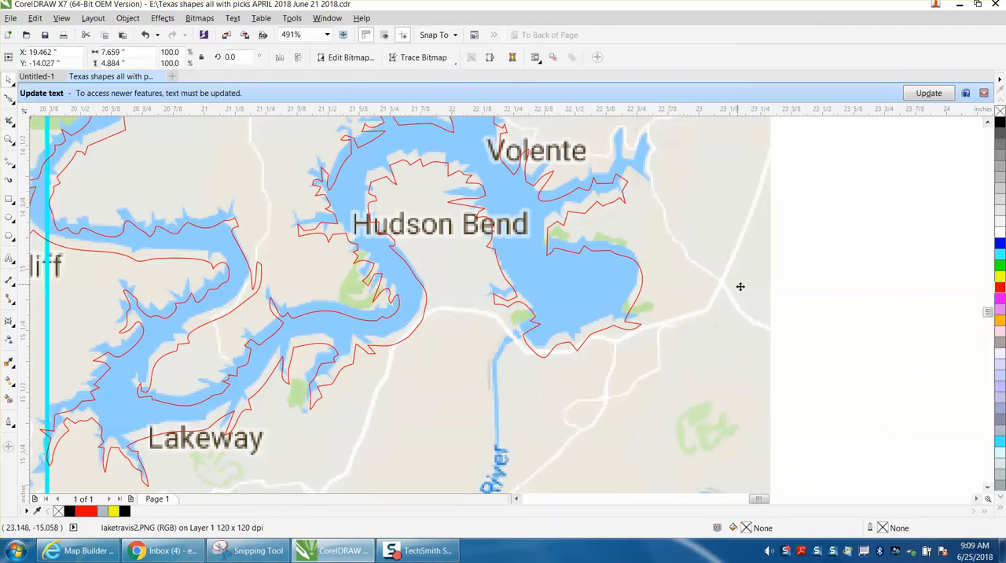
pyautogui.press('Up')
pyautogui.press('Up')
pyautogui.press('Up')
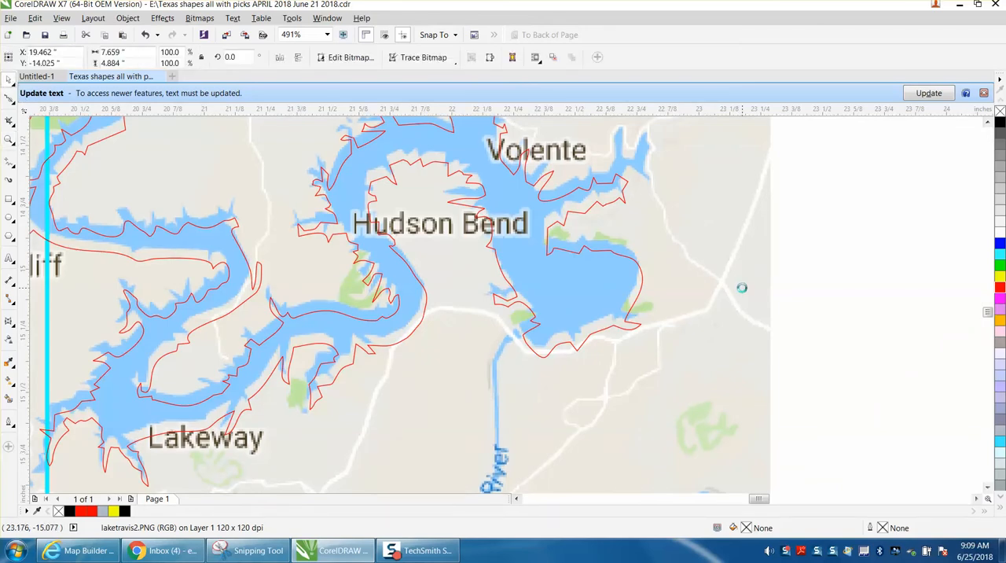
pyautogui.press('Down')
pyautogui.press('Down')
pyautogui.press('Down')
pyautogui.press('Down')
pyautogui.press('Down')
pyautogui.press('Down')
pyautogui.press('Down')
pyautogui.press('Down')
pyautogui.press('Down')
pyautogui.press('Down')
pyautogui.press('Down')
pyautogui.press('Down')
pyautogui.press('Right')
pyautogui.press('Right')
pyautogui.press('Right')
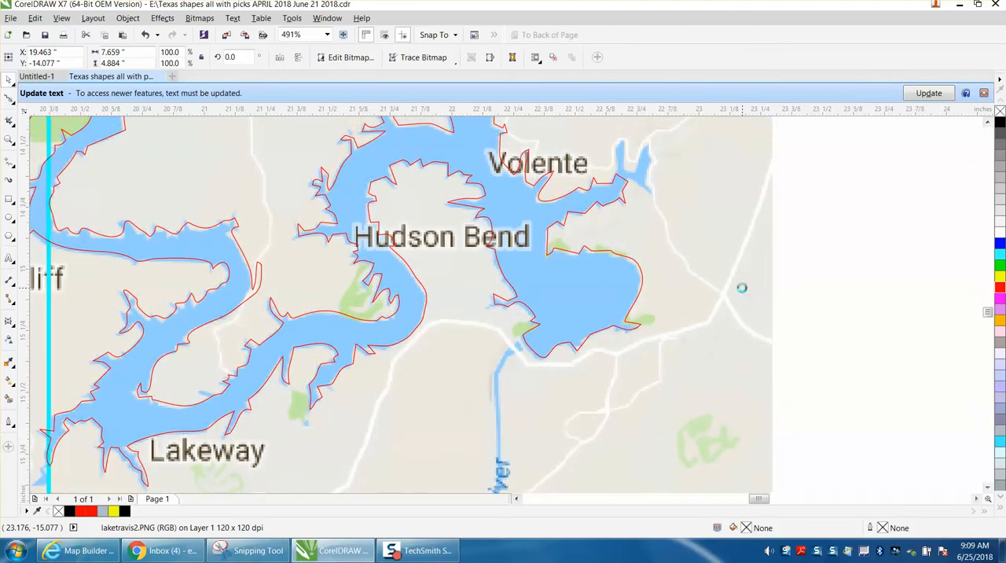
pyautogui.press('Up')
# Trace Highway 71 with a Freehand curve from the map's lower edge to west of Spicewood, about 3.0 by 2.8 inches.
pyautogui.scroll(-4, 692, 315)
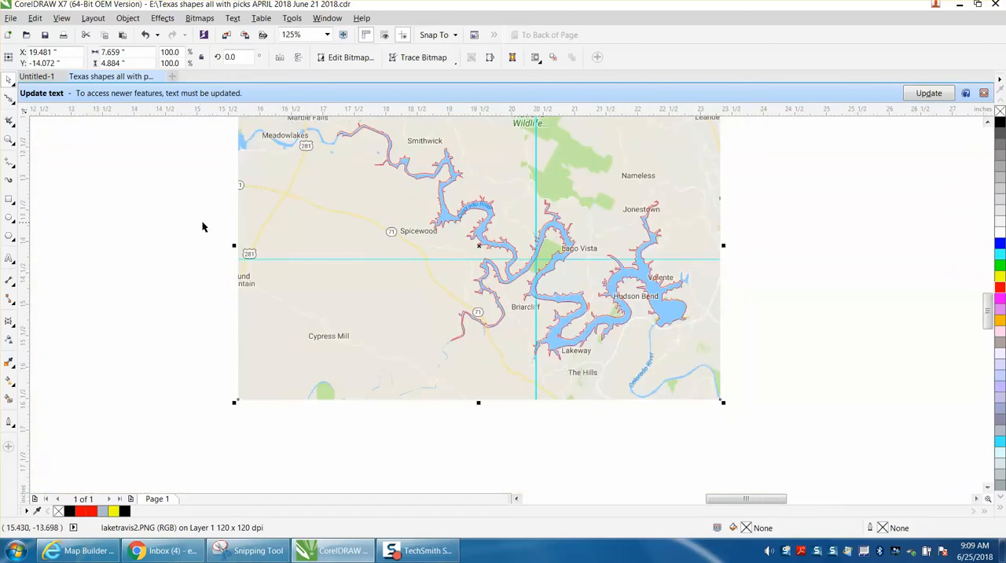
pyautogui.click(11, 141)
pyautogui.moveTo(275, 197); pyautogui.dragTo(754, 430)
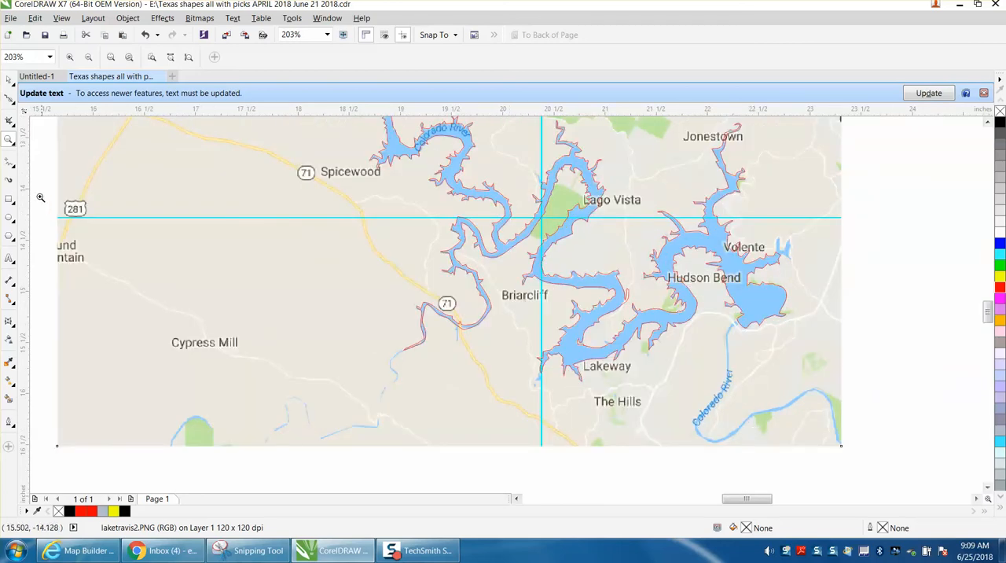
pyautogui.click(15, 169)
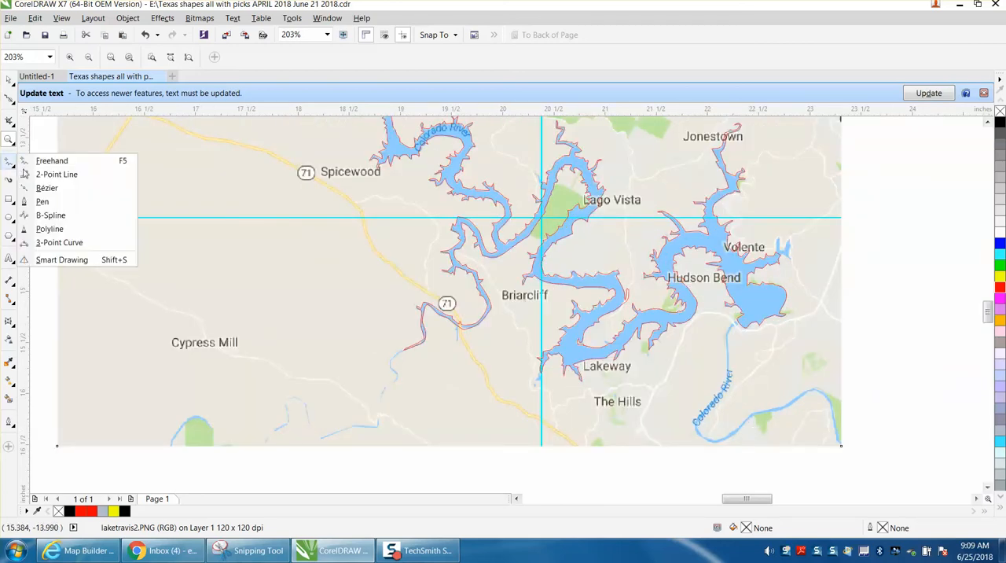
pyautogui.click(48, 163)
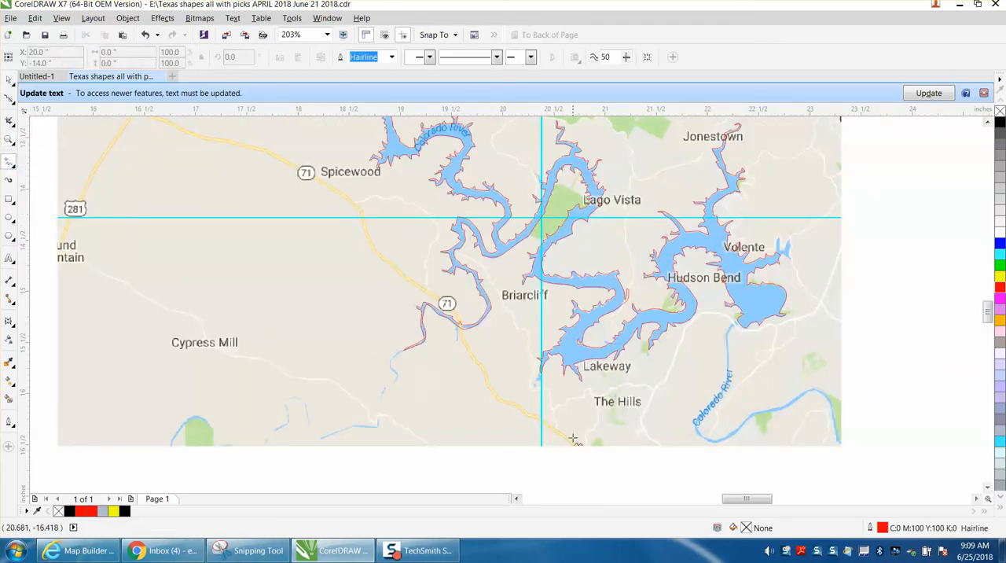
pyautogui.moveTo(578, 445)
pyautogui.mouseDown()
pyautogui.moveTo(505, 404)
pyautogui.moveTo(441, 299)
pyautogui.moveTo(378, 250)
pyautogui.moveTo(335, 192)
pyautogui.moveTo(267, 151)
pyautogui.mouseUp()
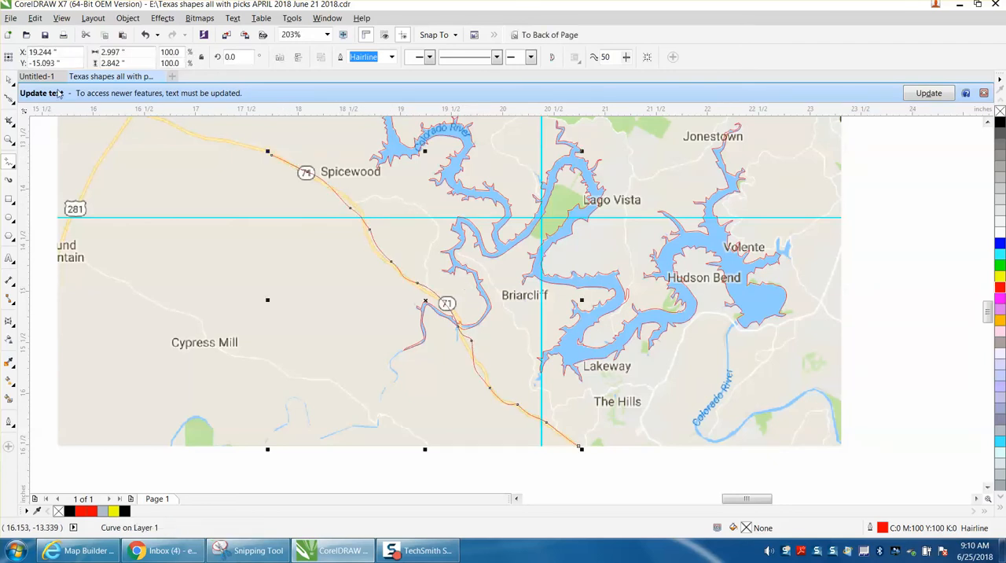
# Set the traced highway curve's outline to black with a width of 1.0 pt.
pyautogui.click(10, 80)
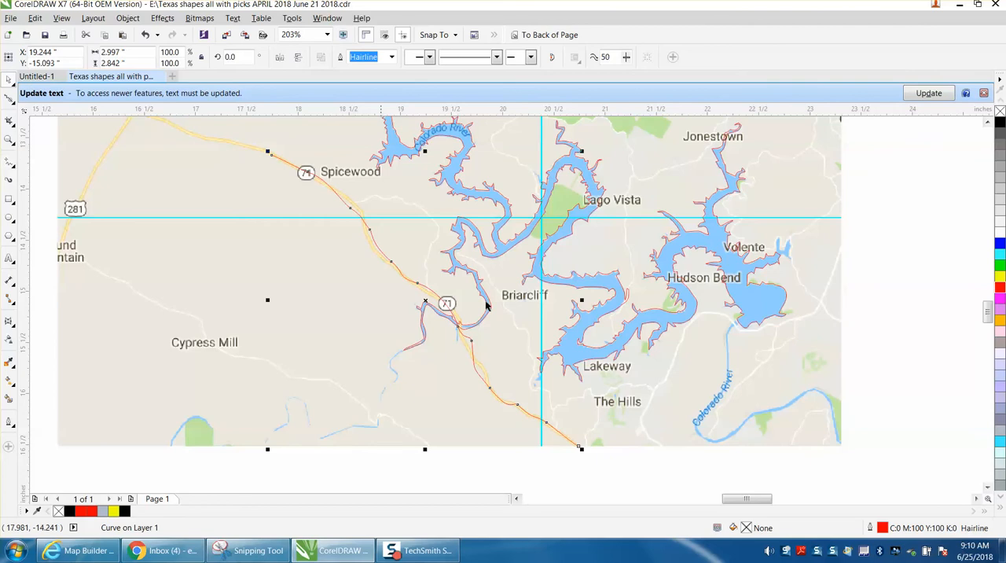
pyautogui.doubleClick(881, 531)
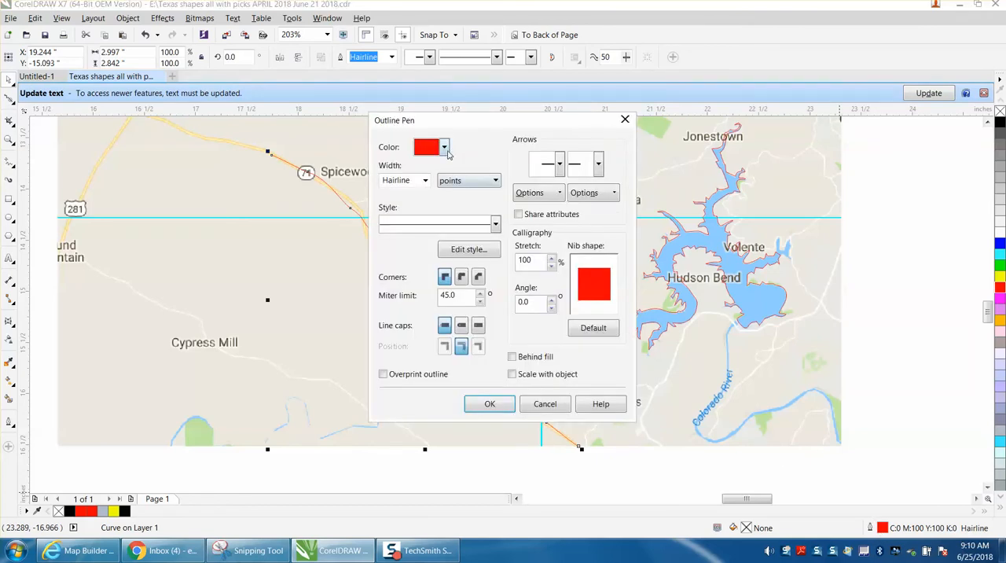
pyautogui.click(444, 147)
pyautogui.click(420, 163)
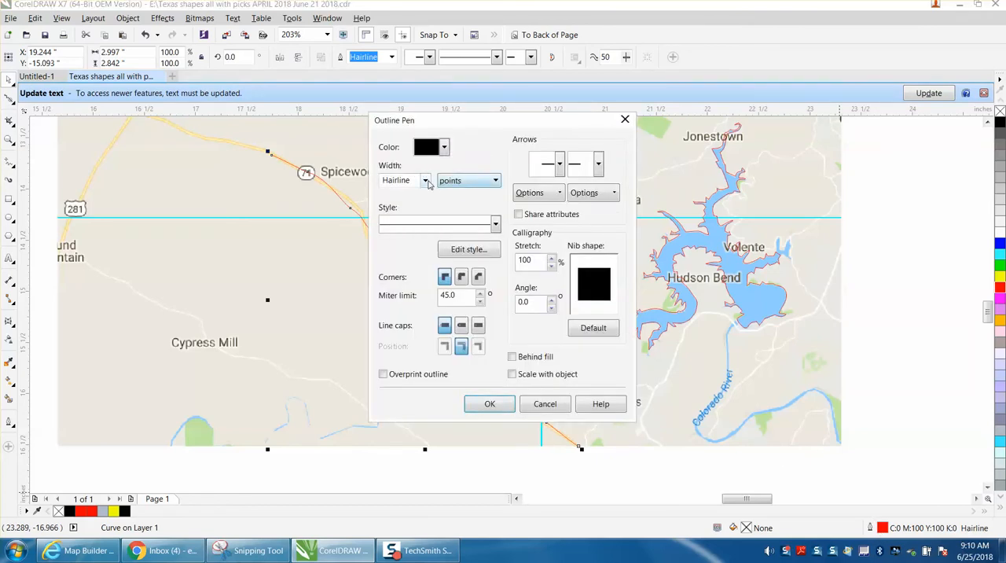
pyautogui.click(424, 180)
pyautogui.click(393, 236)
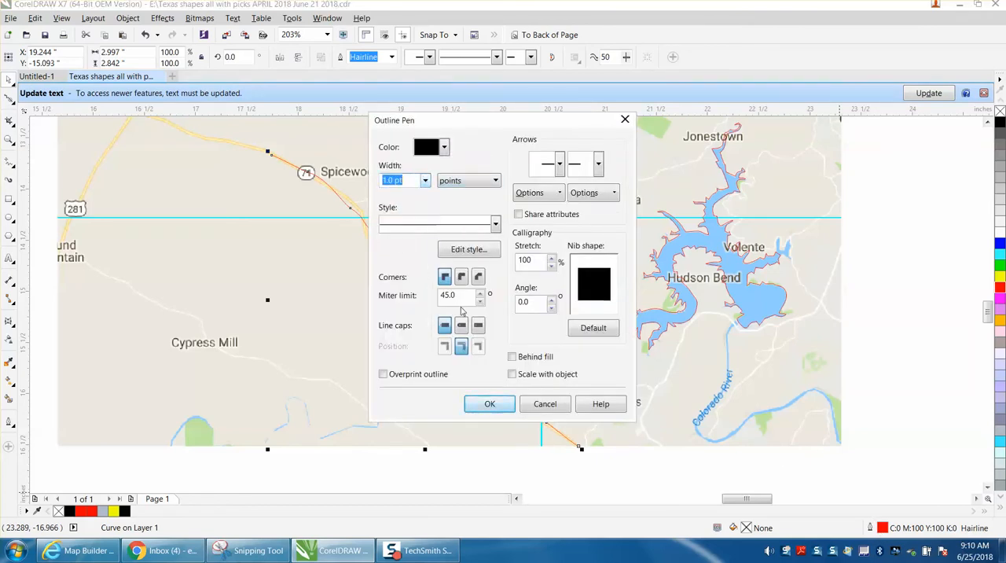
pyautogui.click(489, 404)
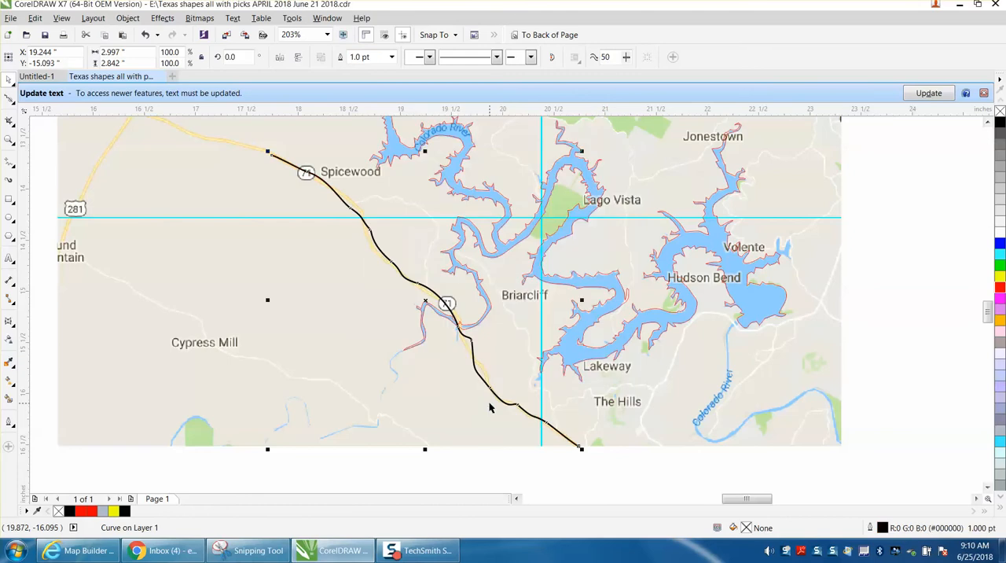
# Move the highway curve's node at the river crossing onto the road and delete the node at the bend just below it.
pyautogui.click(10, 140)
pyautogui.moveTo(440, 287); pyautogui.dragTo(540, 374)
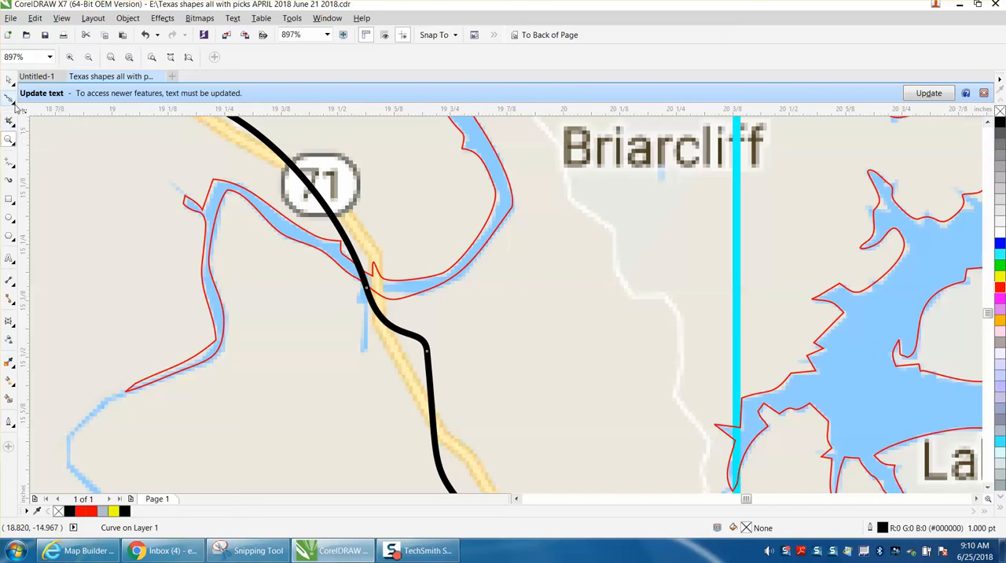
pyautogui.click(14, 104)
pyautogui.click(39, 98)
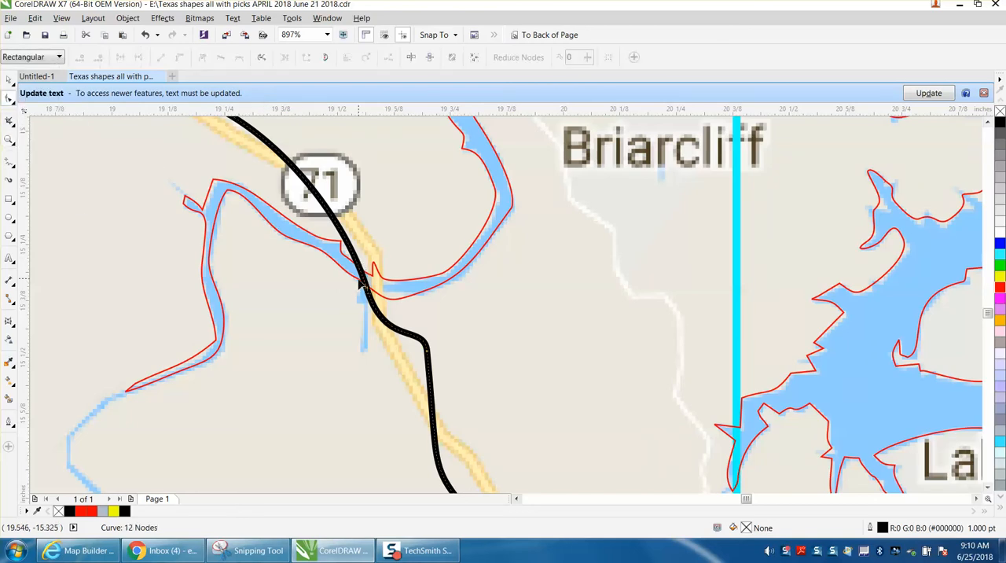
pyautogui.moveTo(366, 291); pyautogui.dragTo(375, 290)
pyautogui.click(427, 350)
pyautogui.press('Delete')
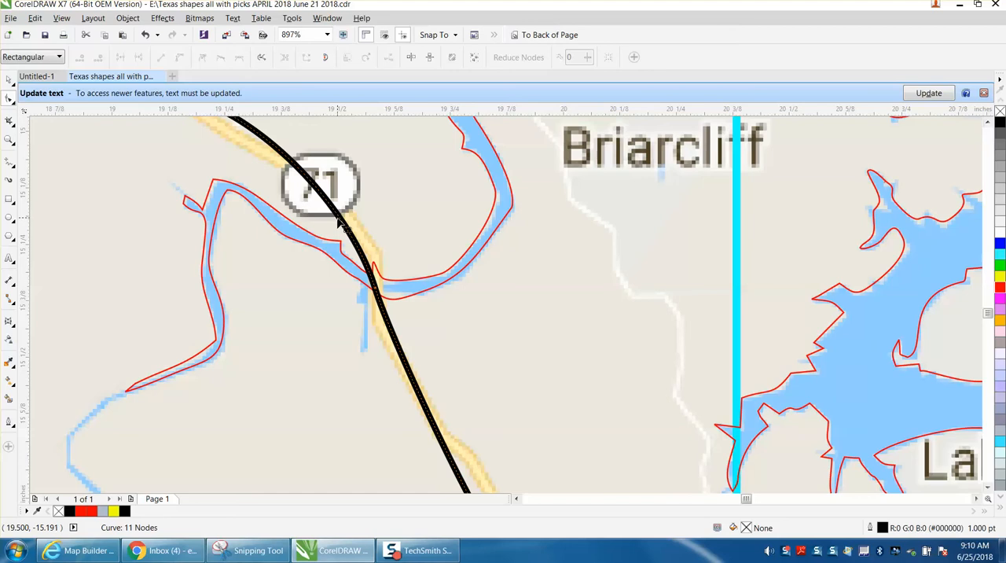
# Add a node to the highway curve just below the 71 shield, move it toward the road and make it a cusp.
pyautogui.moveTo(339, 221); pyautogui.dragTo(361, 225)
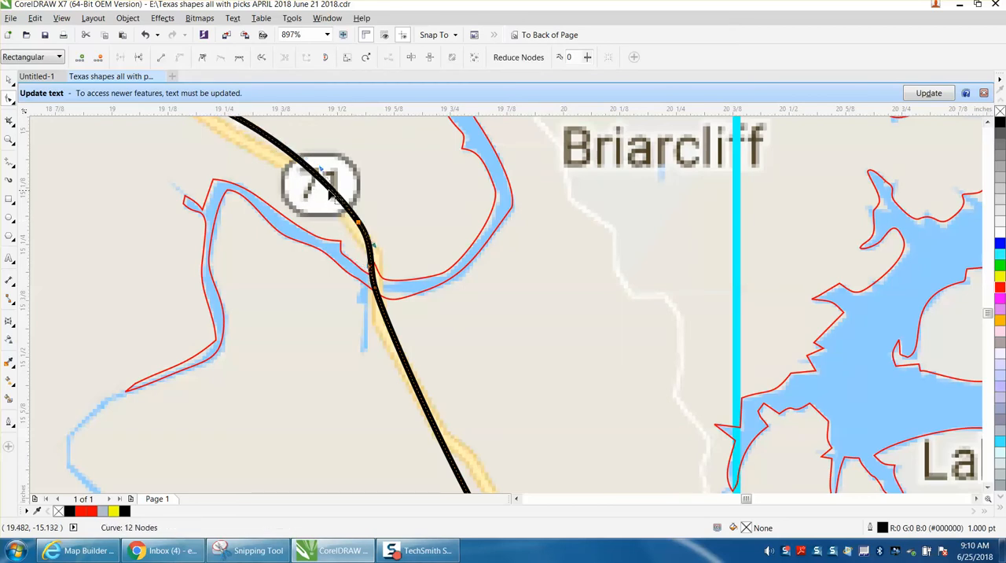
pyautogui.rightClick(360, 225)
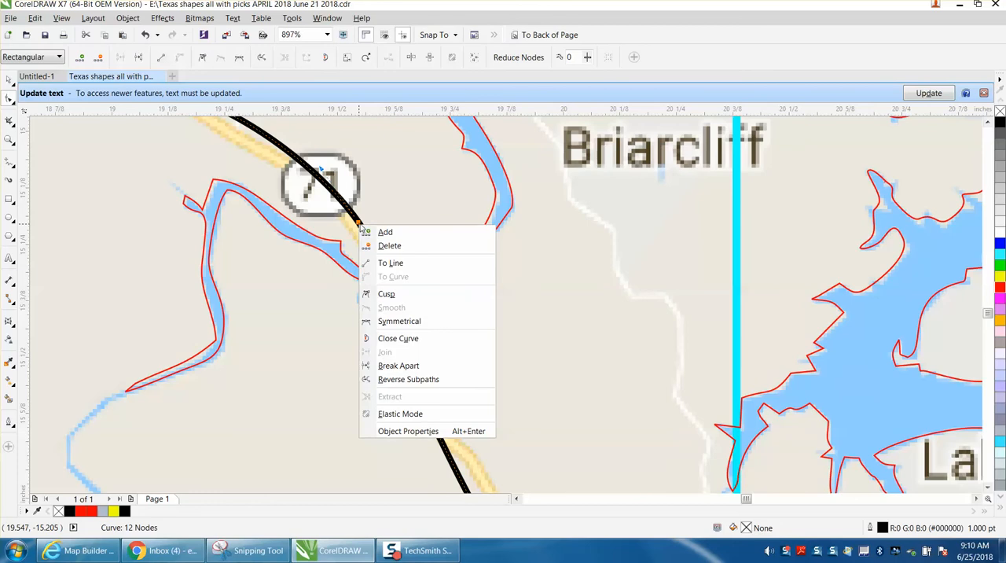
pyautogui.click(387, 294)
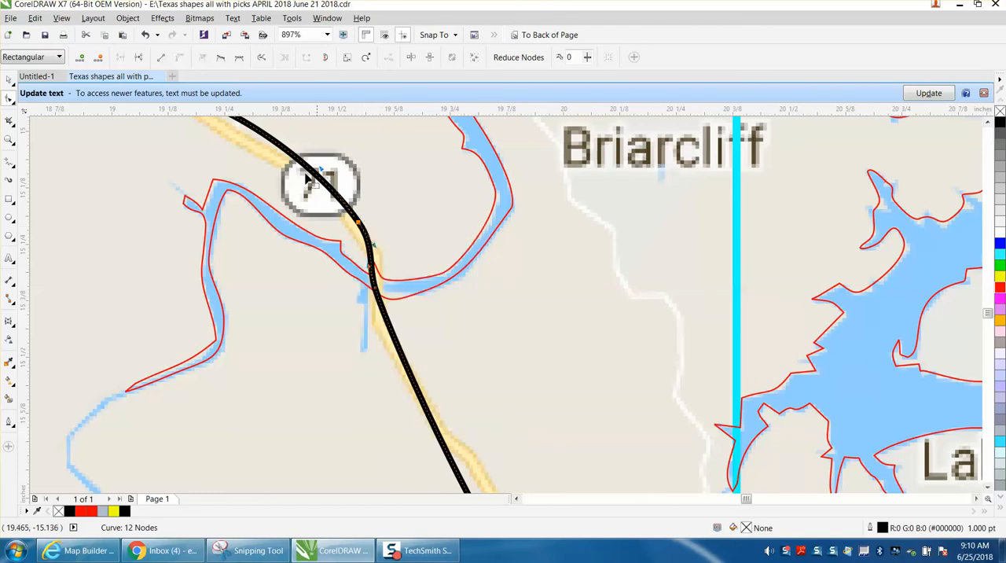
# Straighten the highway curve through the 71 shield, then add a node just below the river crossing and shift it slightly west.
pyautogui.moveTo(322, 173); pyautogui.dragTo(302, 182)
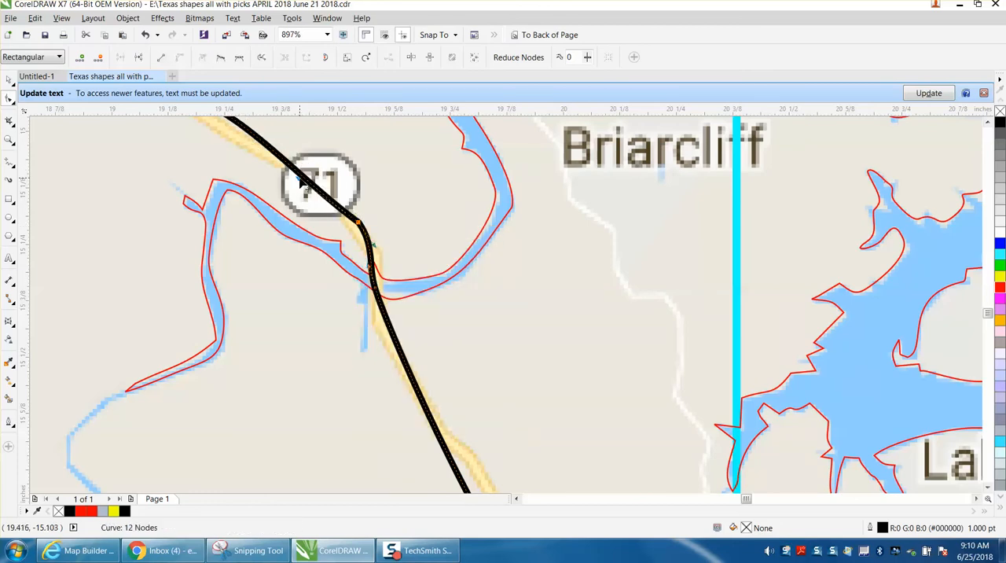
pyautogui.doubleClick(388, 325)
pyautogui.moveTo(390, 329); pyautogui.dragTo(384, 332)
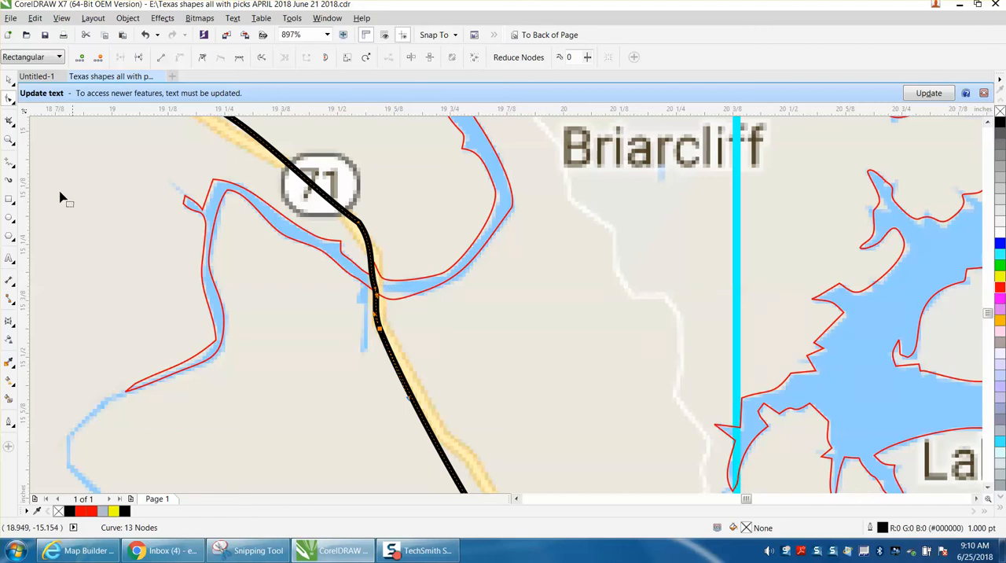
# Draw two 2-Point lines across the river outline, one on each side of Highway 71, the eastern one about 0.065 inch tall.
pyautogui.click(10, 139)
pyautogui.moveTo(332, 236); pyautogui.dragTo(494, 337)
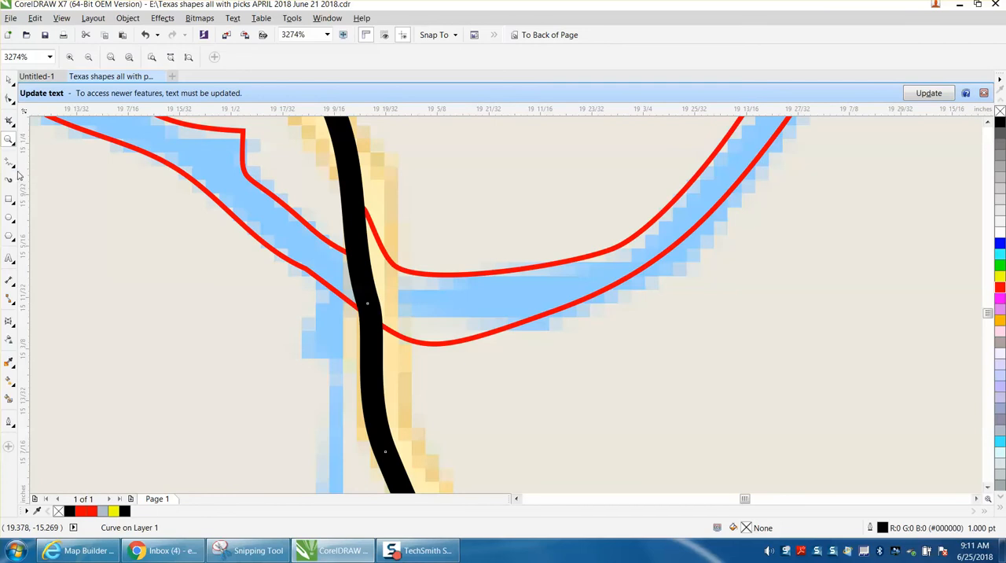
pyautogui.click(16, 168)
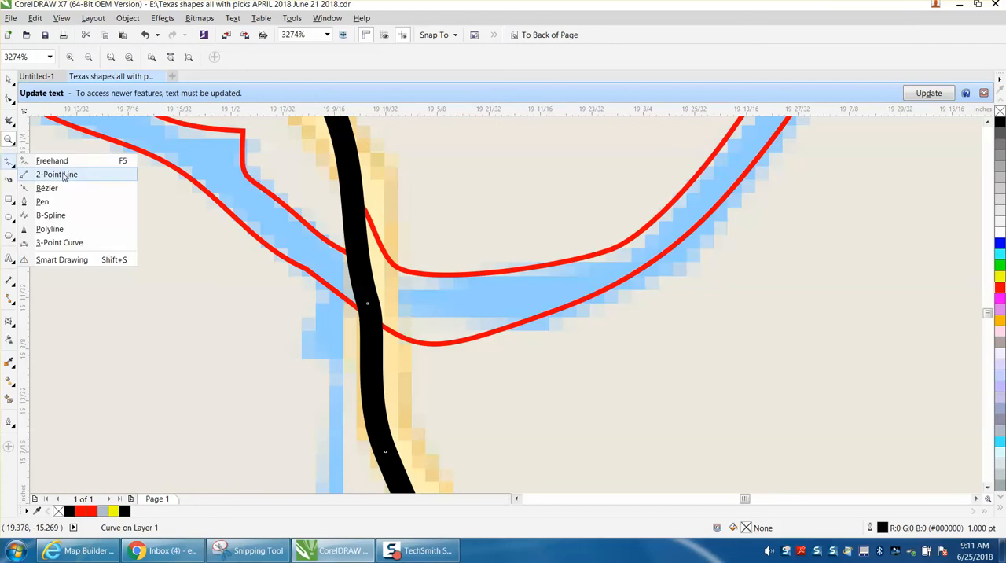
pyautogui.click(57, 174)
pyautogui.moveTo(334, 228); pyautogui.dragTo(340, 309)
pyautogui.moveTo(399, 246); pyautogui.dragTo(403, 356)
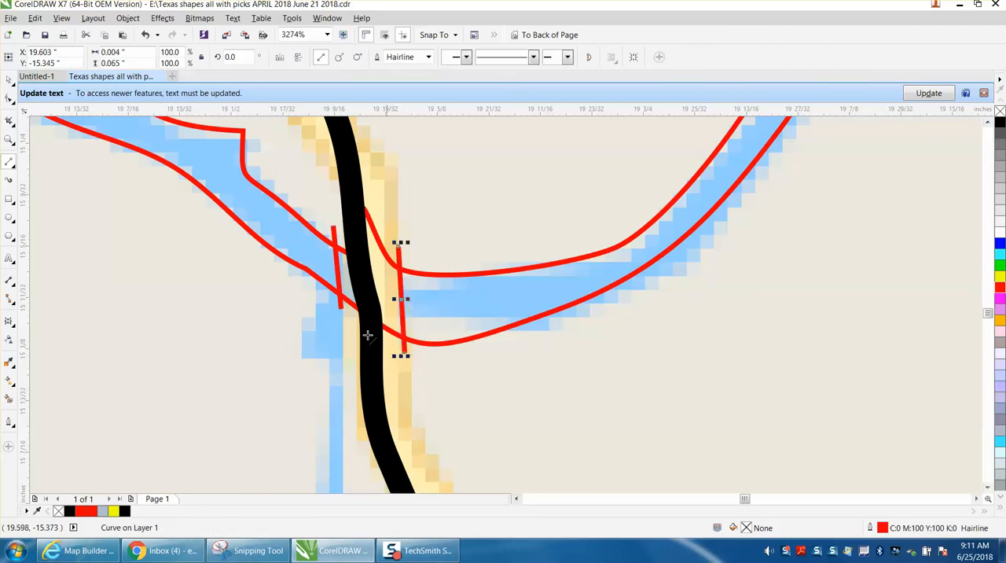
# Remove the river outline segments between the two crossing lines and the lines' overhanging ends with Virtual Segment Delete.
pyautogui.click(16, 127)
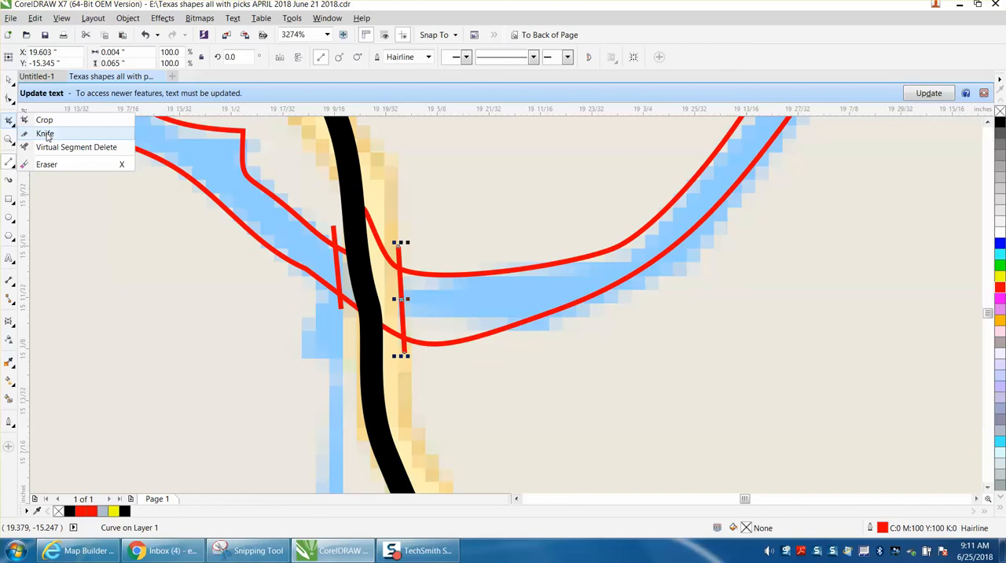
pyautogui.click(47, 146)
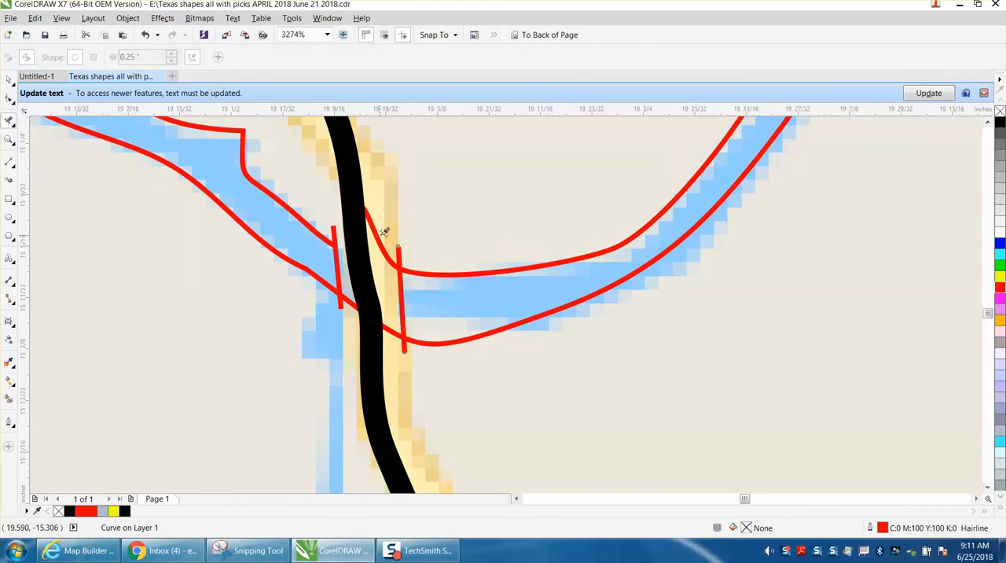
pyautogui.click(377, 227)
pyautogui.click(390, 330)
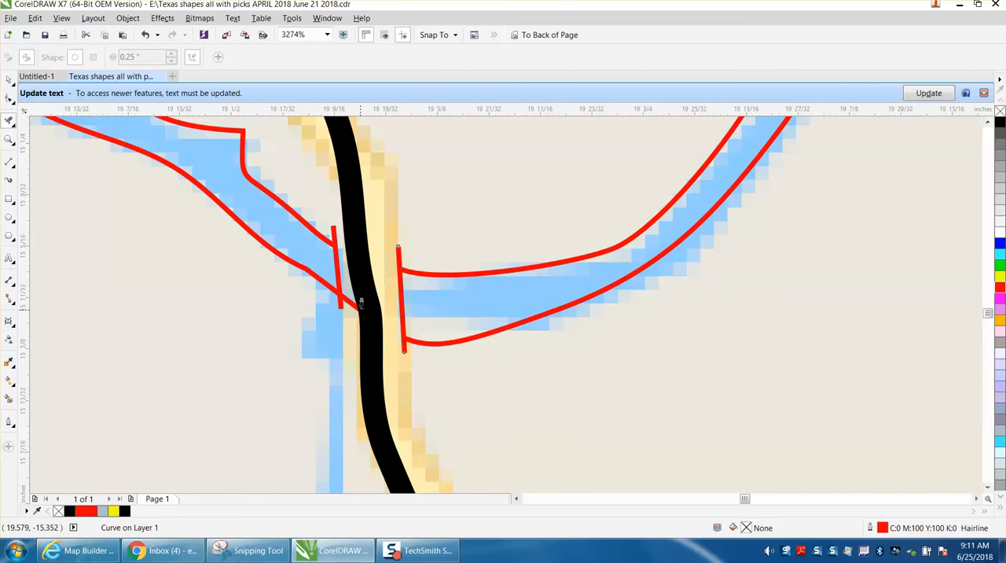
pyautogui.click(402, 257)
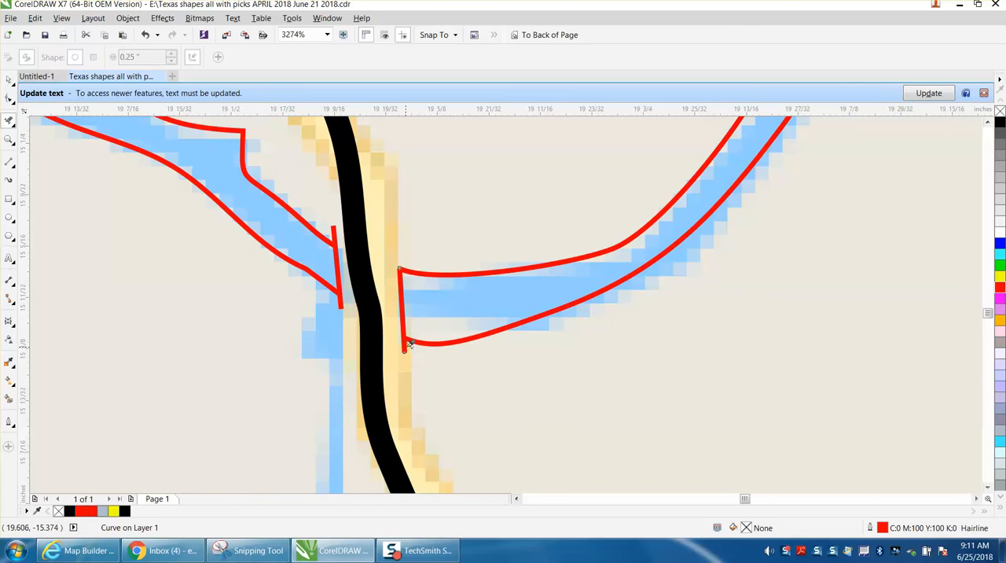
pyautogui.click(334, 233)
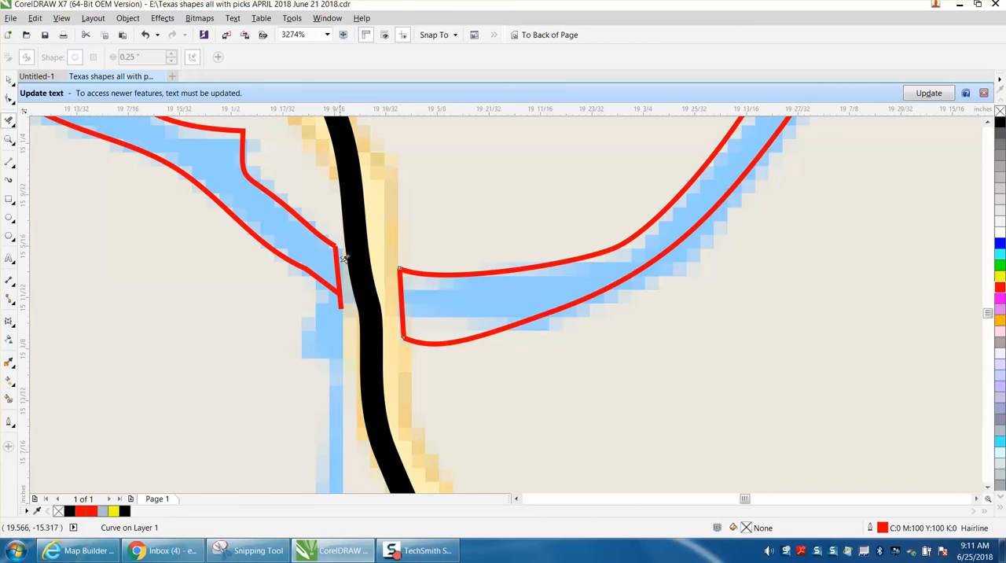
pyautogui.click(342, 296)
# Smart-fill the river section west of Highway 71 and the lake east of it with blue (#0000FF) and no outline.
pyautogui.scroll(-5, 372, 307)
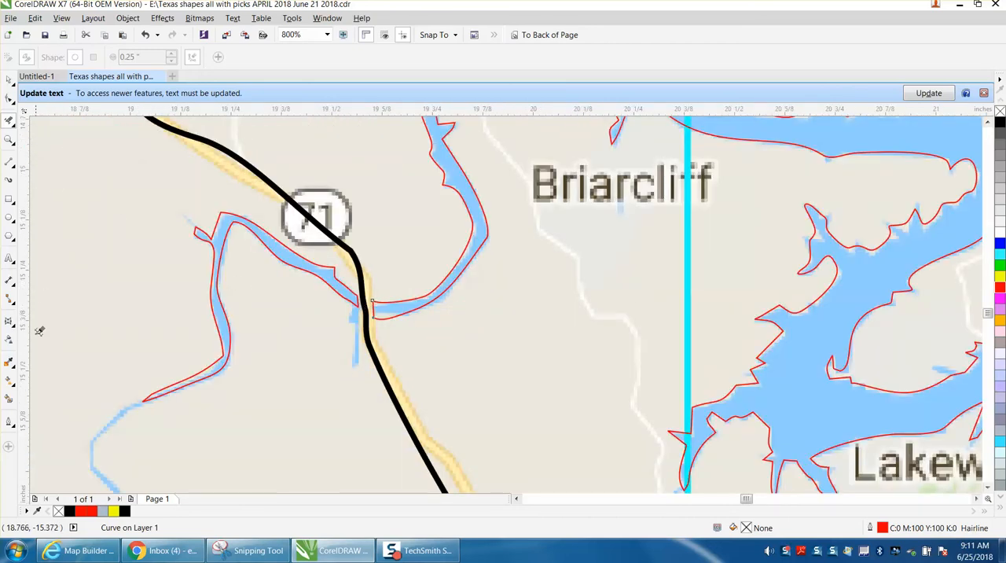
pyautogui.click(10, 401)
pyautogui.click(371, 306)
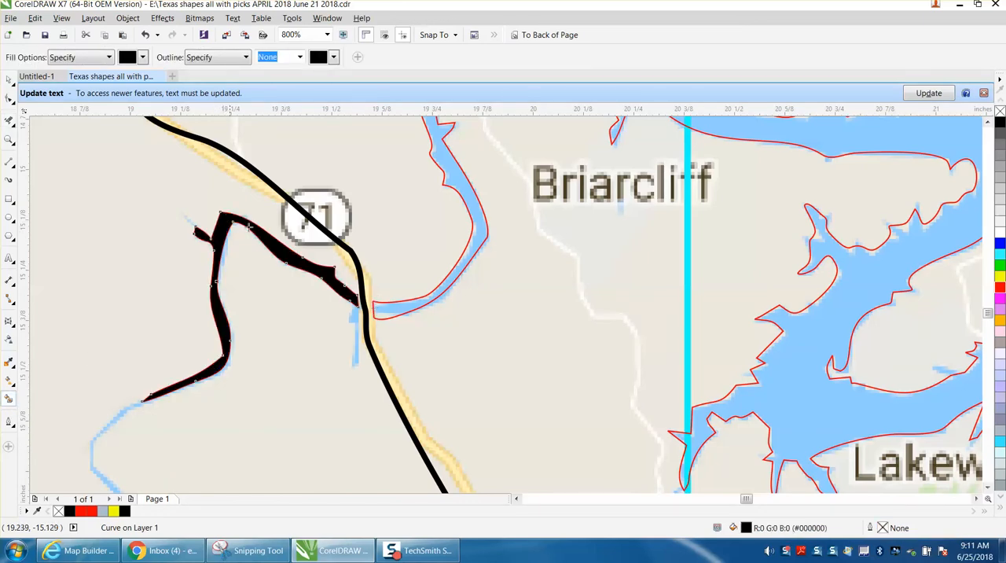
pyautogui.click(144, 58)
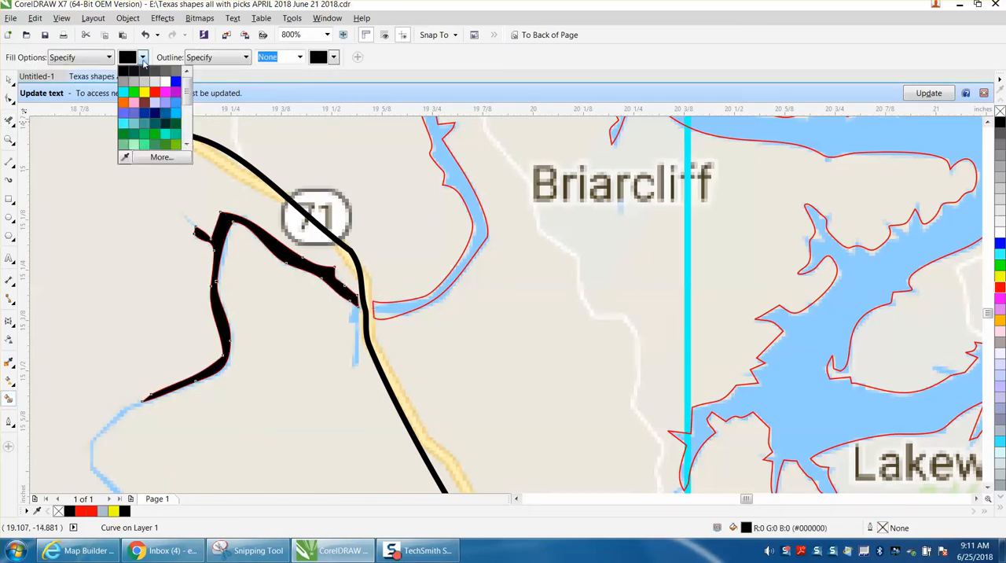
pyautogui.click(175, 81)
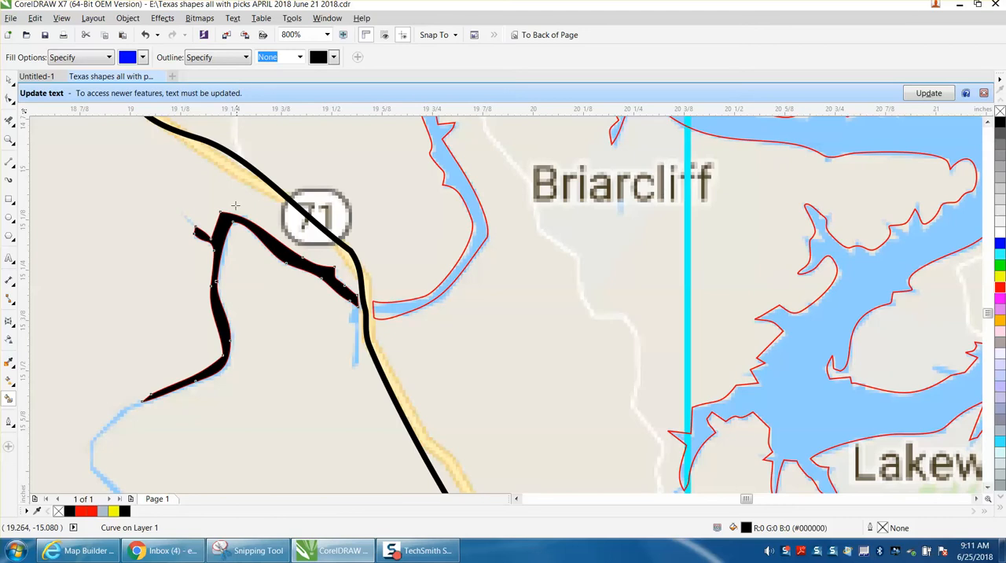
pyautogui.click(145, 34)
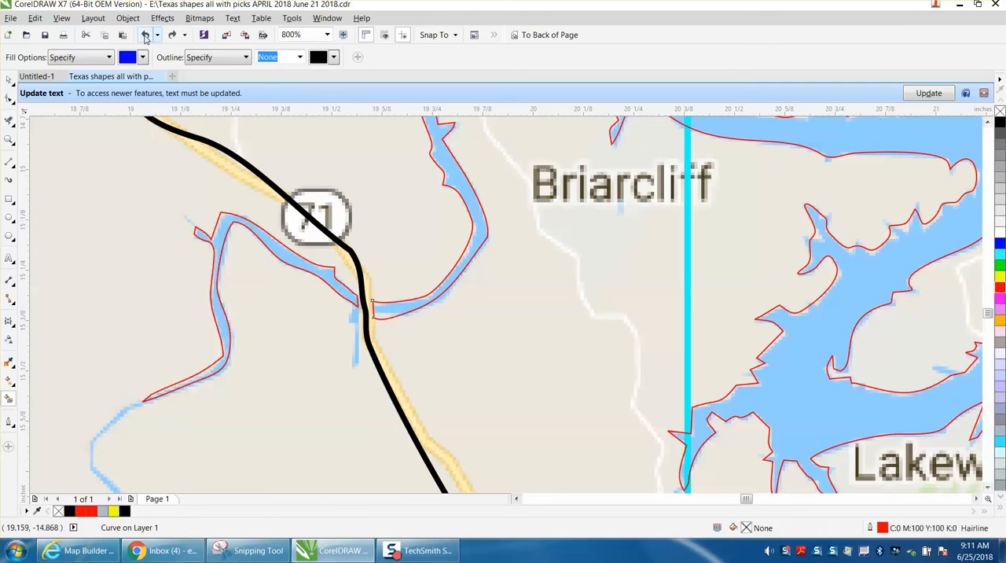
pyautogui.click(225, 224)
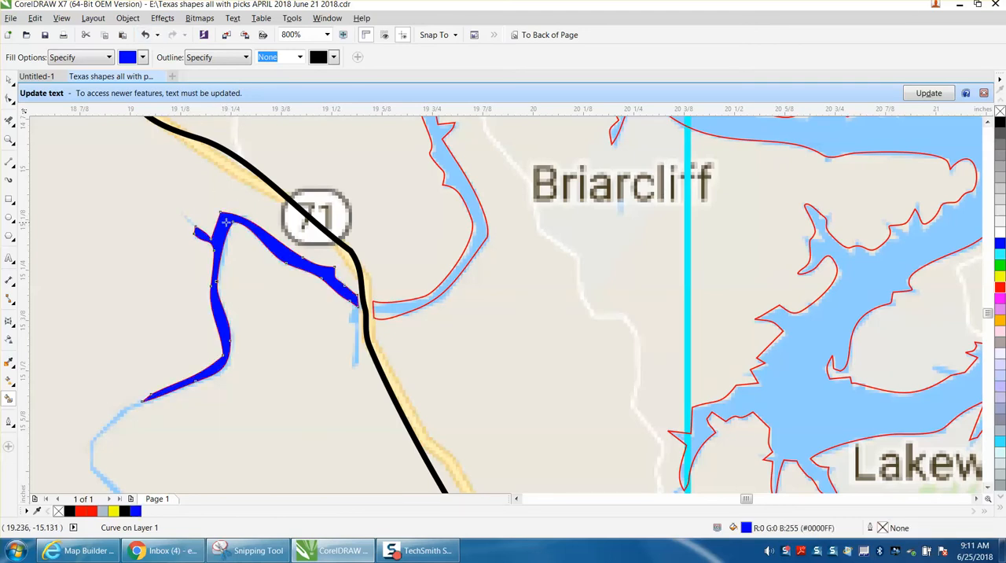
pyautogui.click(377, 307)
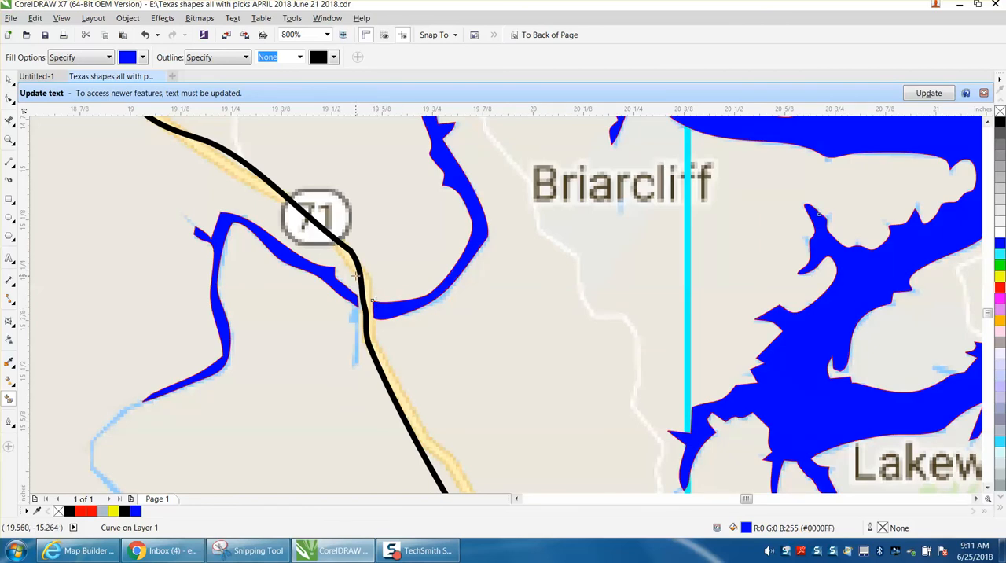
# Look over the filled lake and the map between Highway 71 and the Colorado River.
pyautogui.scroll(-4, 352, 270)
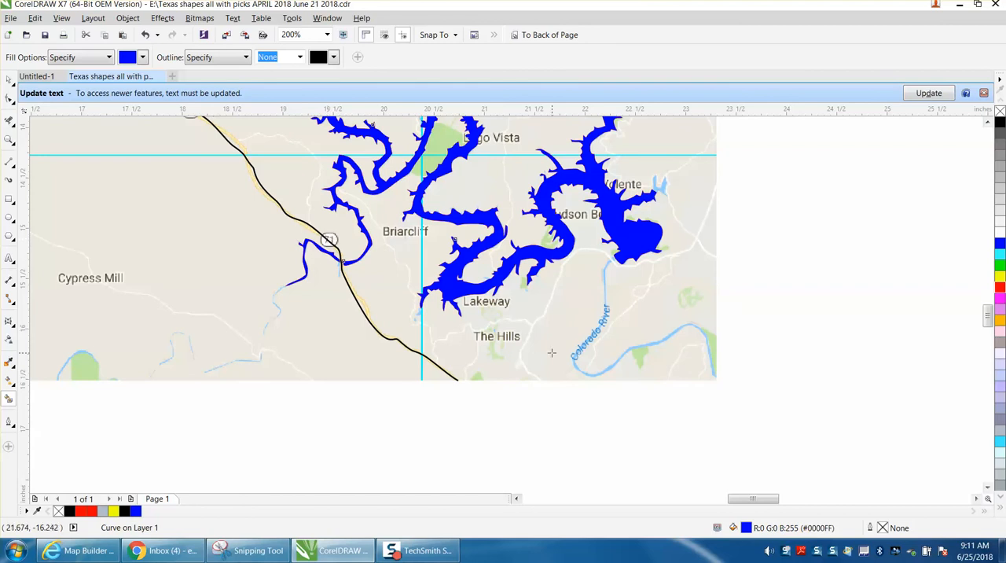
pyautogui.click(9, 139)
pyautogui.moveTo(348, 208); pyautogui.dragTo(767, 421)
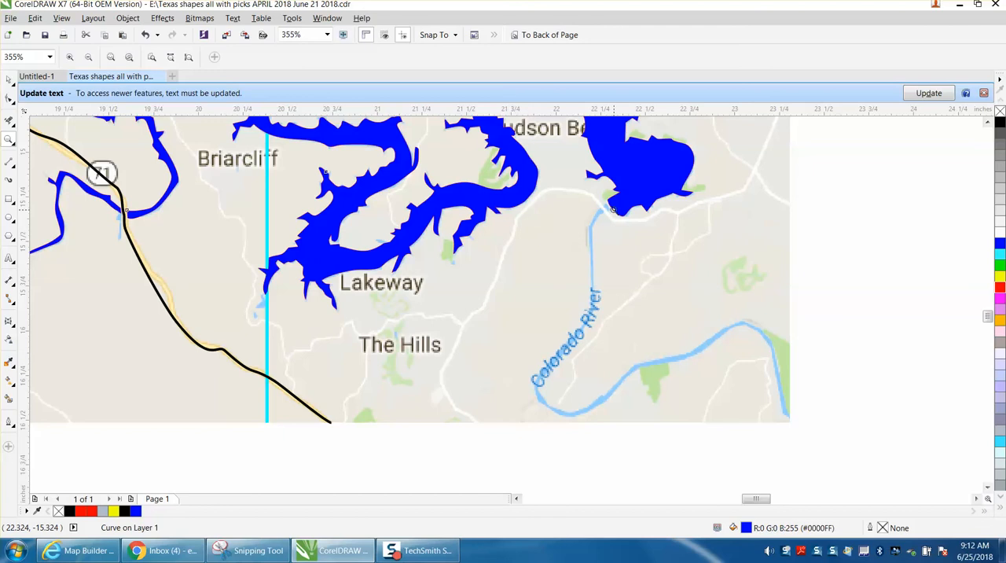
pyautogui.scroll(-1, 611, 212)
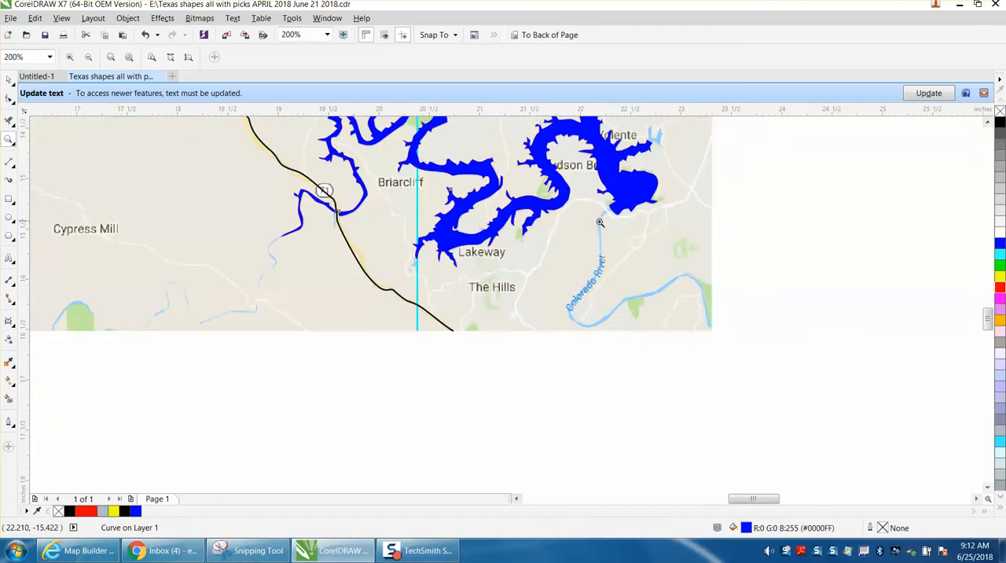
pyautogui.scroll(-1, 601, 220)
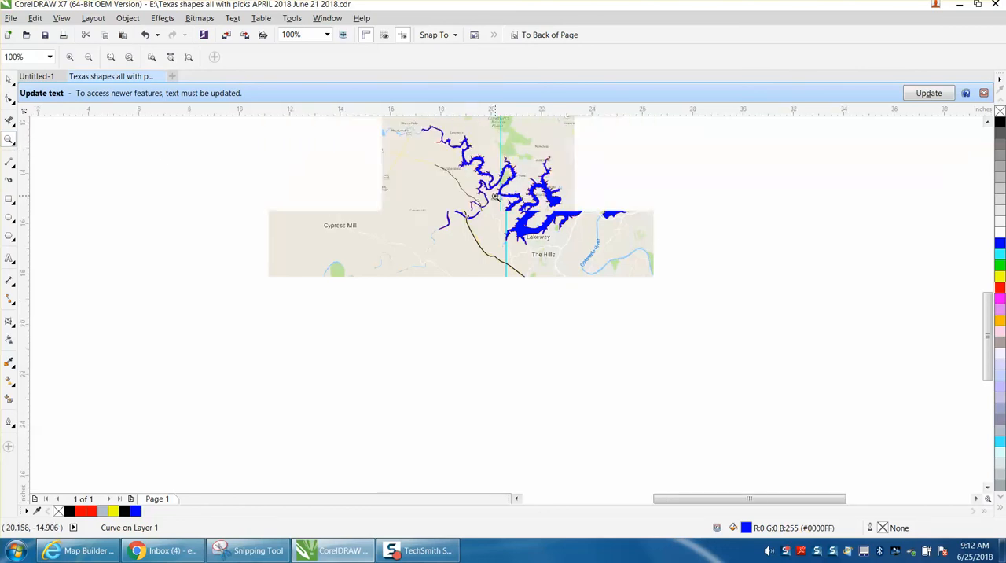
pyautogui.scroll(-2, 495, 195)
pyautogui.moveTo(480, 157); pyautogui.dragTo(641, 242)
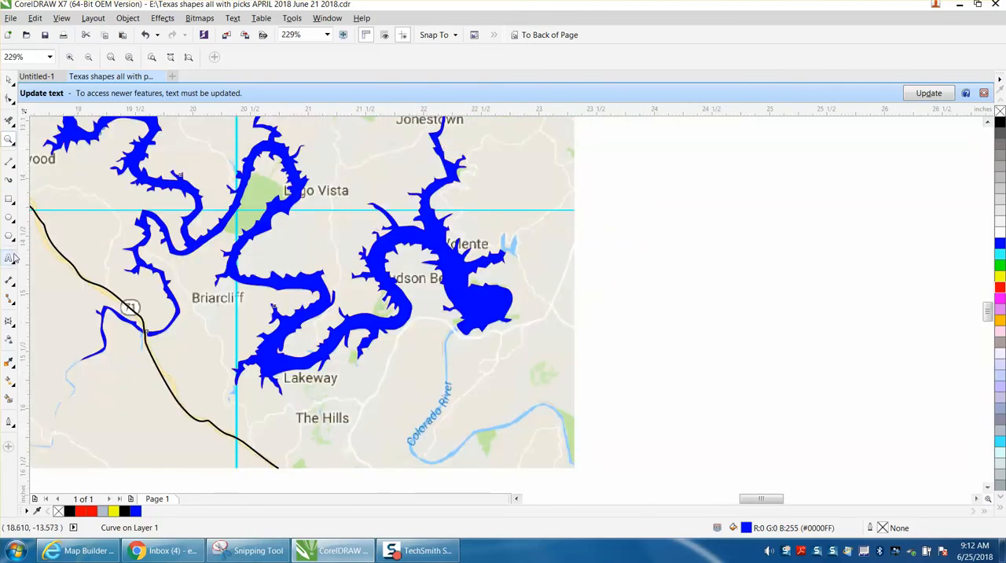
# Add the artistic text "Lago Vista" in Arial, scale it to about 10 pt and place it over the map's Lago Vista label.
pyautogui.click(10, 257)
pyautogui.click(322, 208)
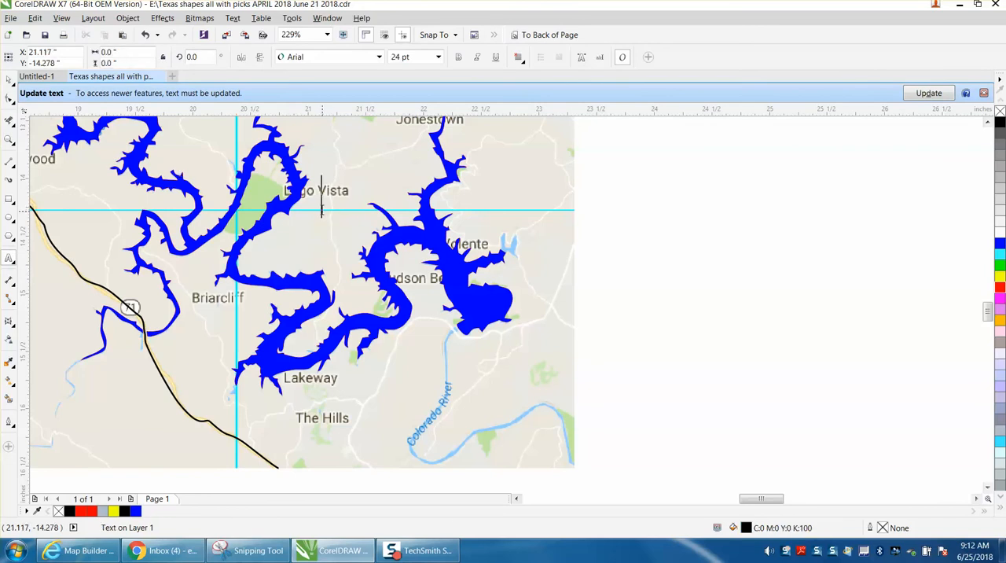
pyautogui.write('Laog')
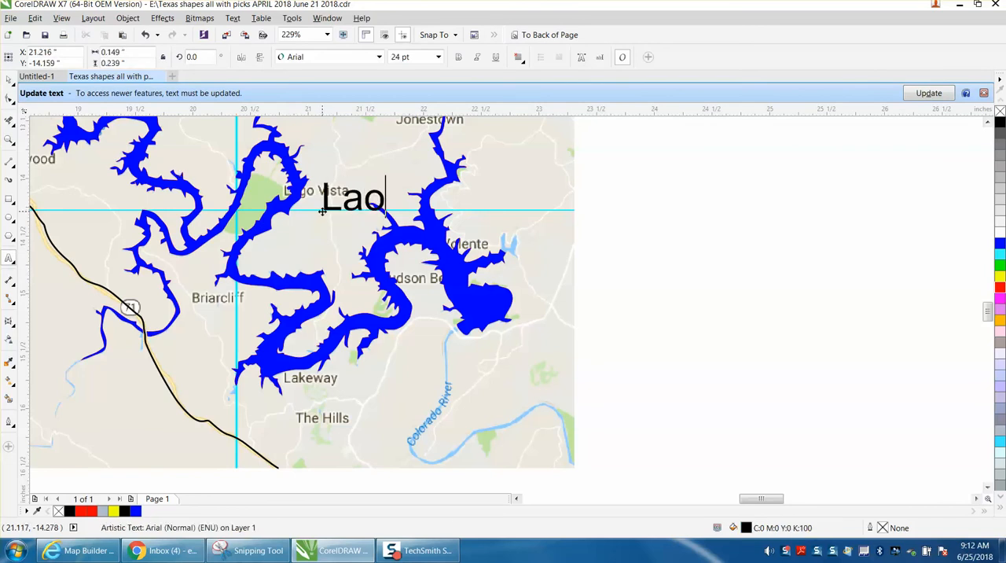
pyautogui.press('BackSpace')
pyautogui.press('BackSpace')
pyautogui.write('go ')
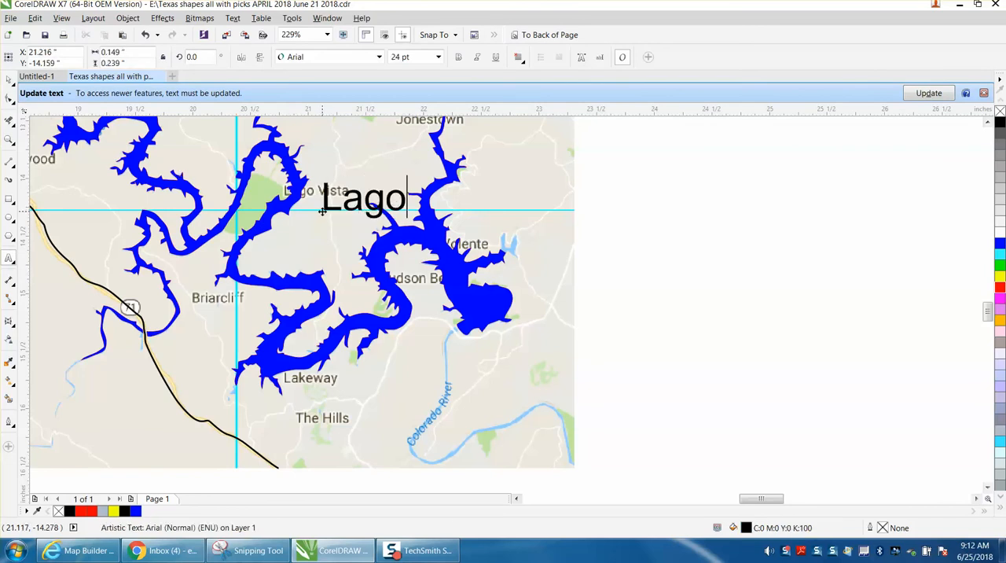
pyautogui.write('Visat')
pyautogui.press('BackSpace')
pyautogui.press('BackSpace')
pyautogui.press('BackSpace')
pyautogui.write('sta')
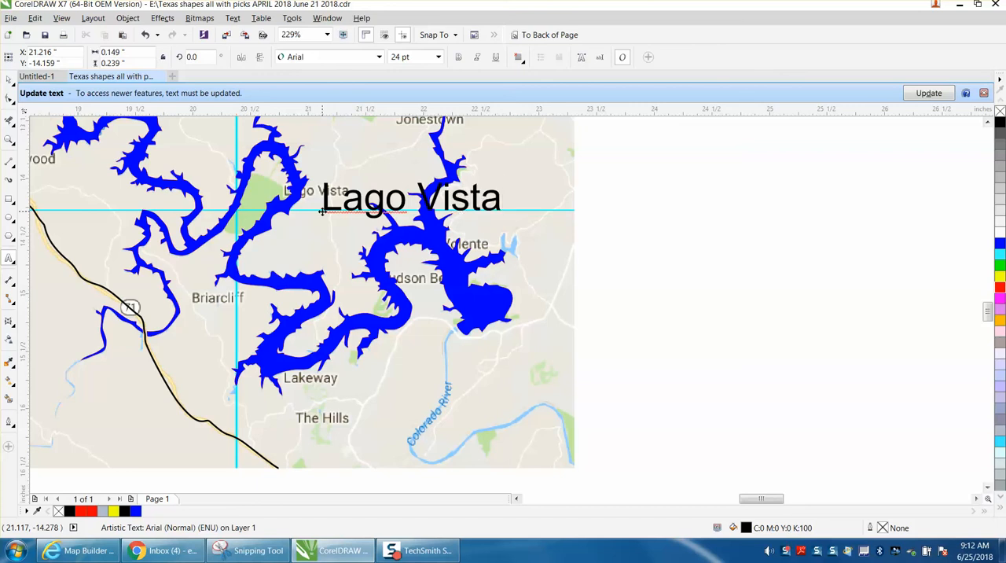
pyautogui.click(9, 80)
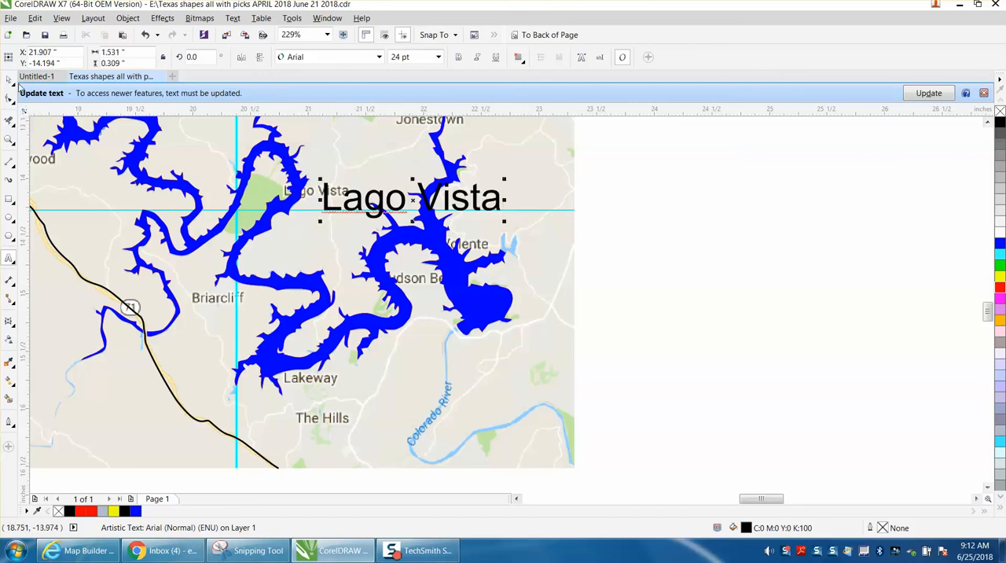
pyautogui.moveTo(504, 180); pyautogui.dragTo(349, 189)
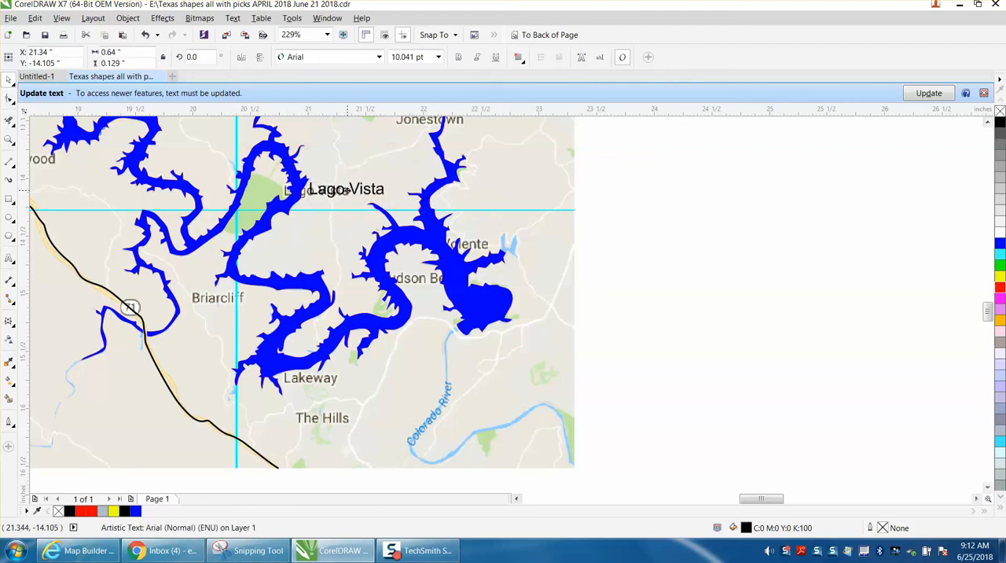
# Move the map bitmap southeast, clear of the traced lake, highway and Lago Vista label.
pyautogui.click(566, 206)
pyautogui.scroll(-3, 640, 218)
pyautogui.click(603, 213)
pyautogui.click(641, 222)
pyautogui.click(602, 310)
pyautogui.moveTo(602, 310); pyautogui.dragTo(920, 480)
pyautogui.moveTo(714, 346); pyautogui.dragTo(804, 434)
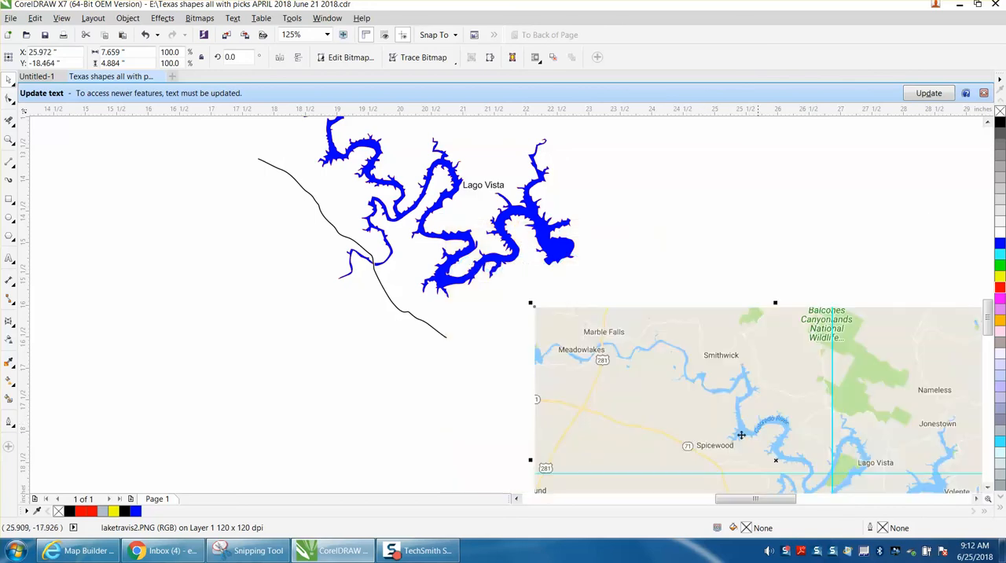
# Select the blue-filled lake shape near Lago Vista and remove its fill.
pyautogui.click(8, 140)
pyautogui.moveTo(425, 166); pyautogui.dragTo(625, 278)
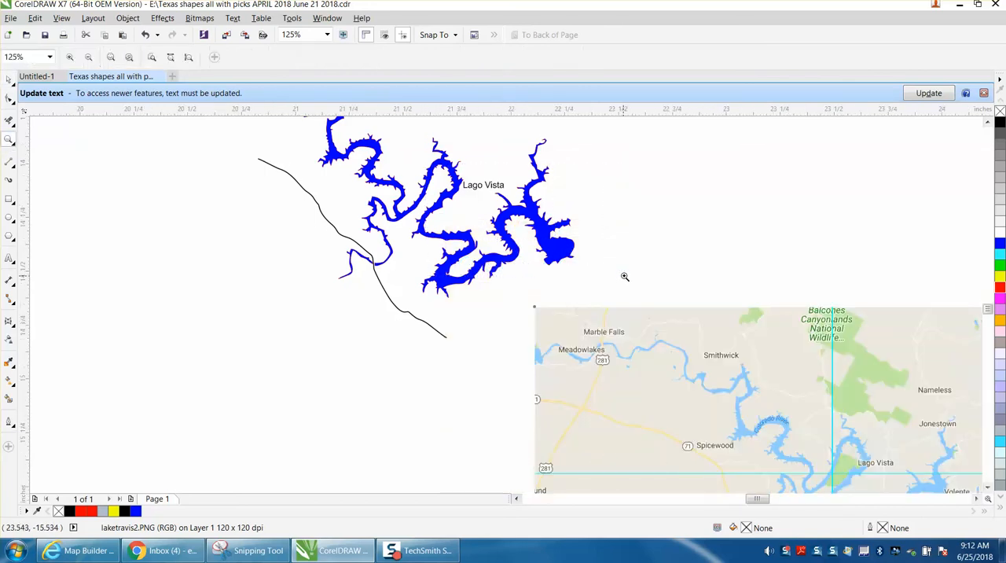
pyautogui.click(9, 78)
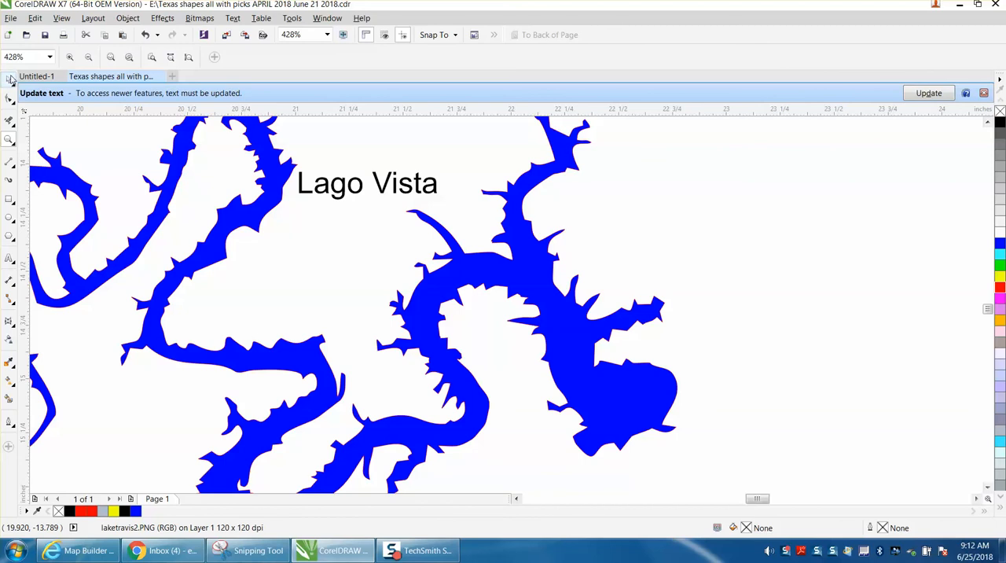
pyautogui.click(272, 149)
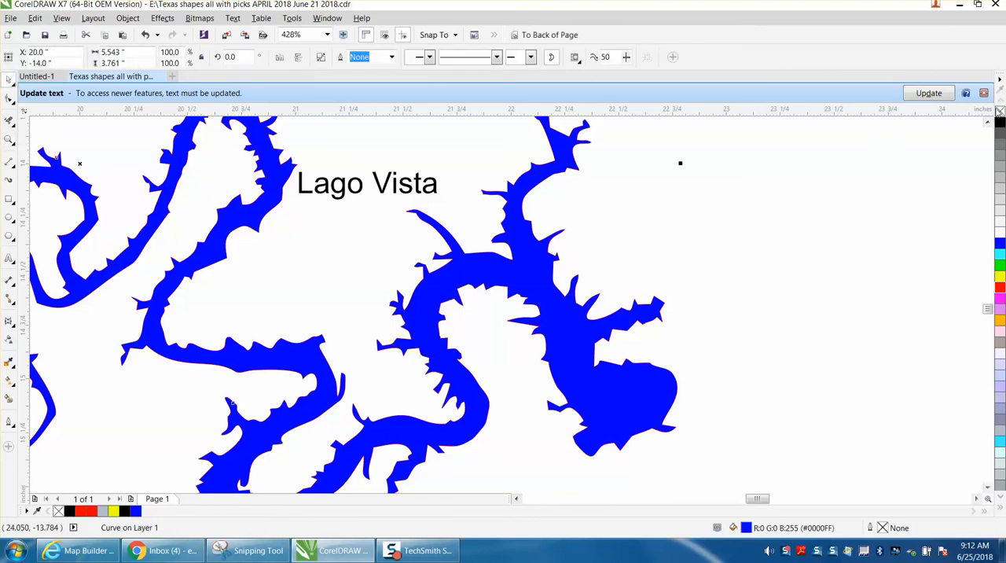
pyautogui.click(1001, 111)
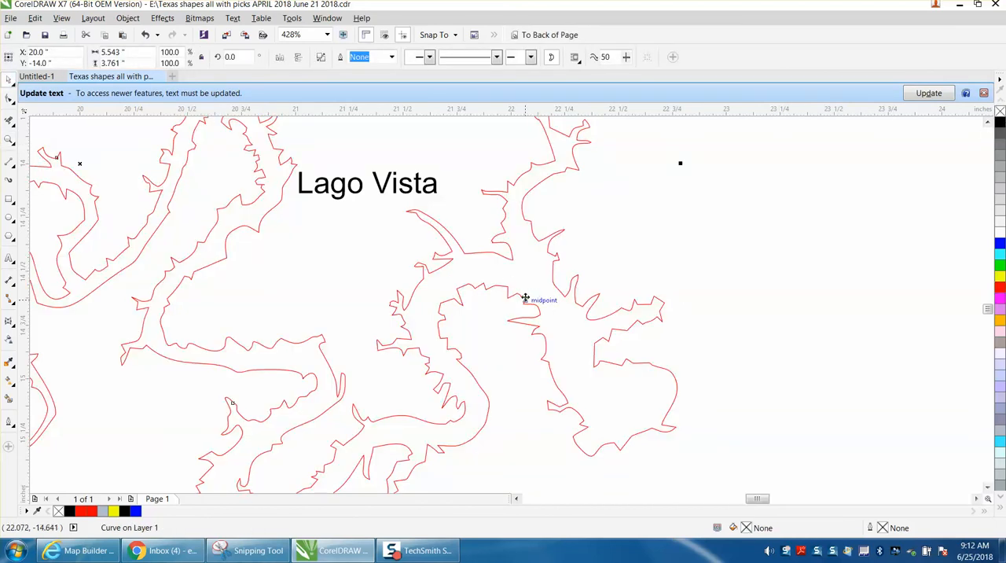
# Give the unfilled lake shape a red hairline outline.
pyautogui.click(677, 382)
pyautogui.click(676, 383)
pyautogui.doubleClick(881, 529)
pyautogui.click(425, 180)
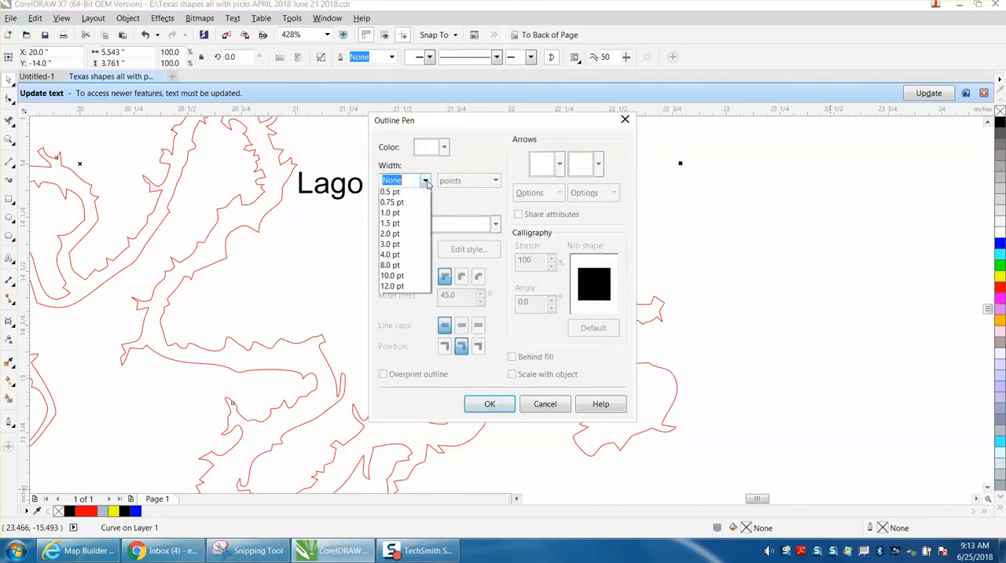
pyautogui.click(393, 205)
pyautogui.click(444, 147)
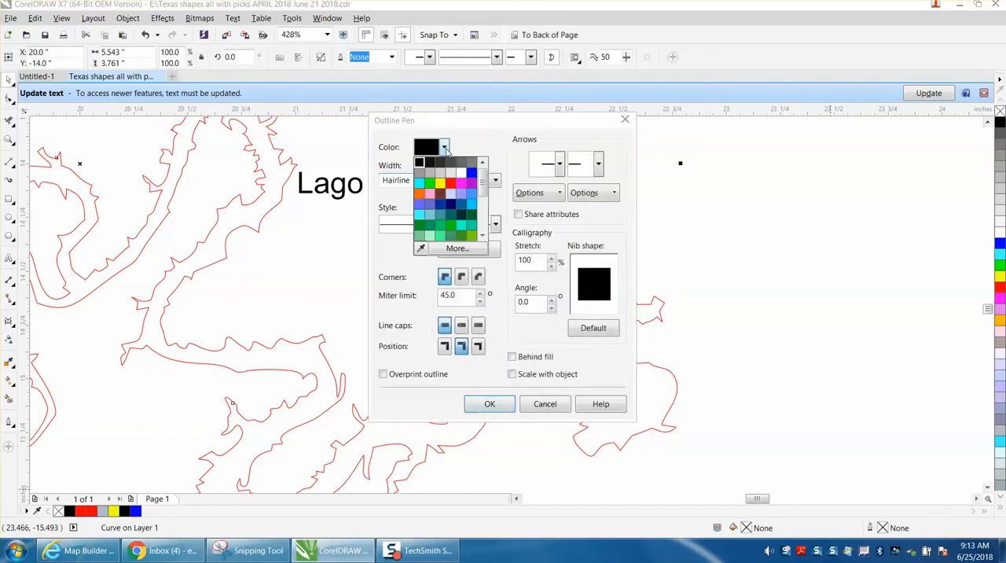
pyautogui.click(451, 183)
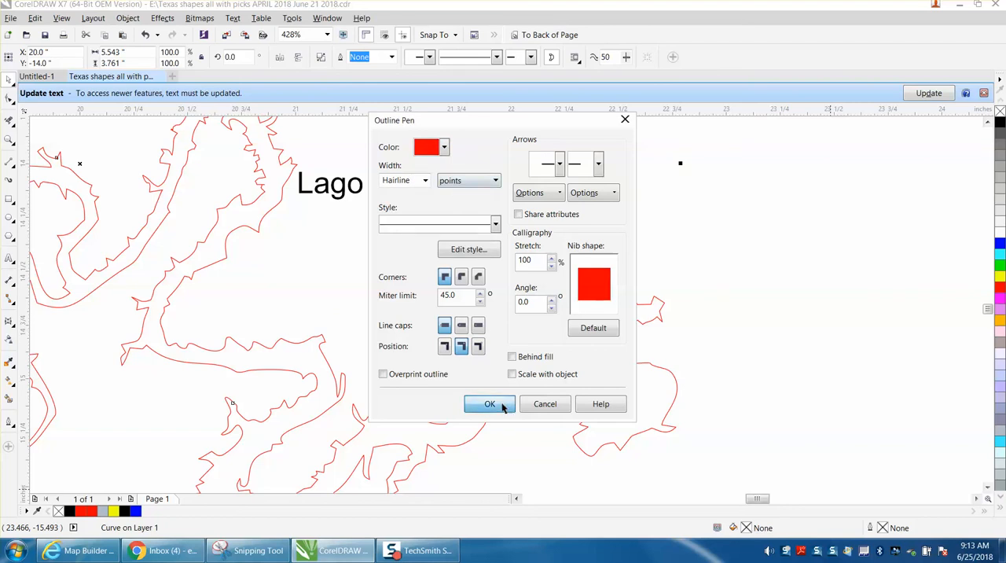
pyautogui.click(495, 404)
# Undo the last move of the red-outlined lake shape and set the nudge distance to 15 inches.
pyautogui.scroll(-3, 687, 339)
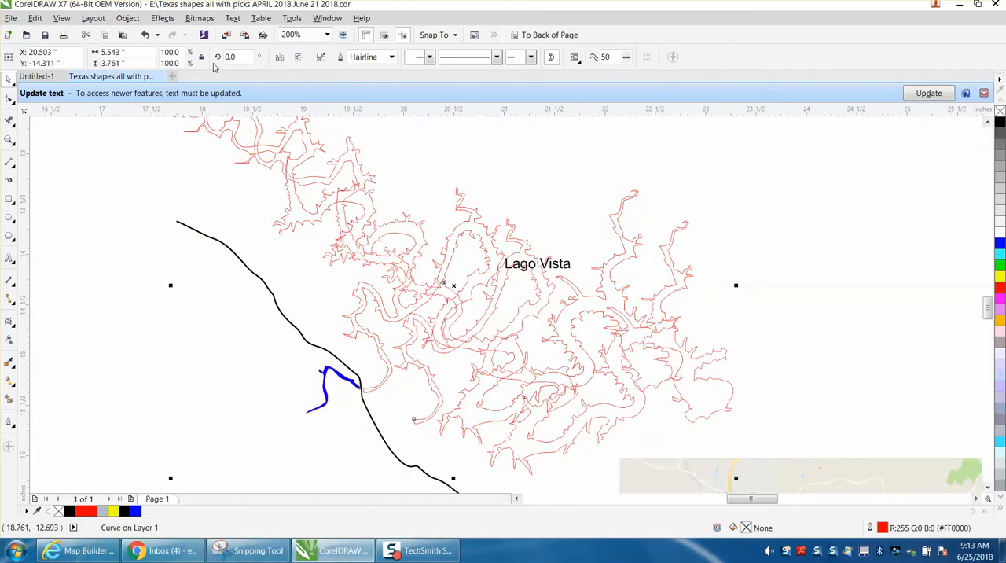
pyautogui.click(145, 35)
pyautogui.click(497, 149)
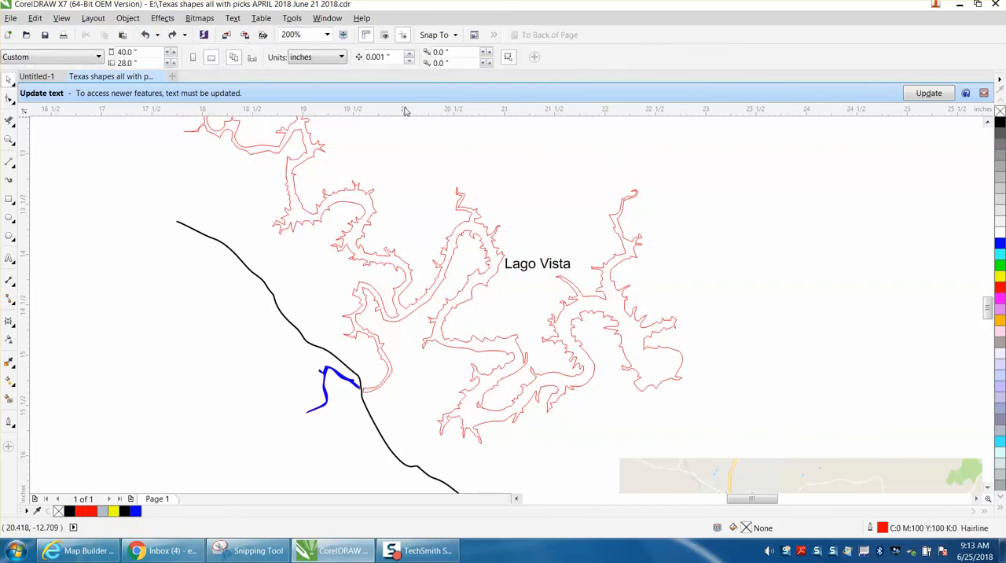
pyautogui.moveTo(395, 59); pyautogui.dragTo(329, 60)
pyautogui.write('15')
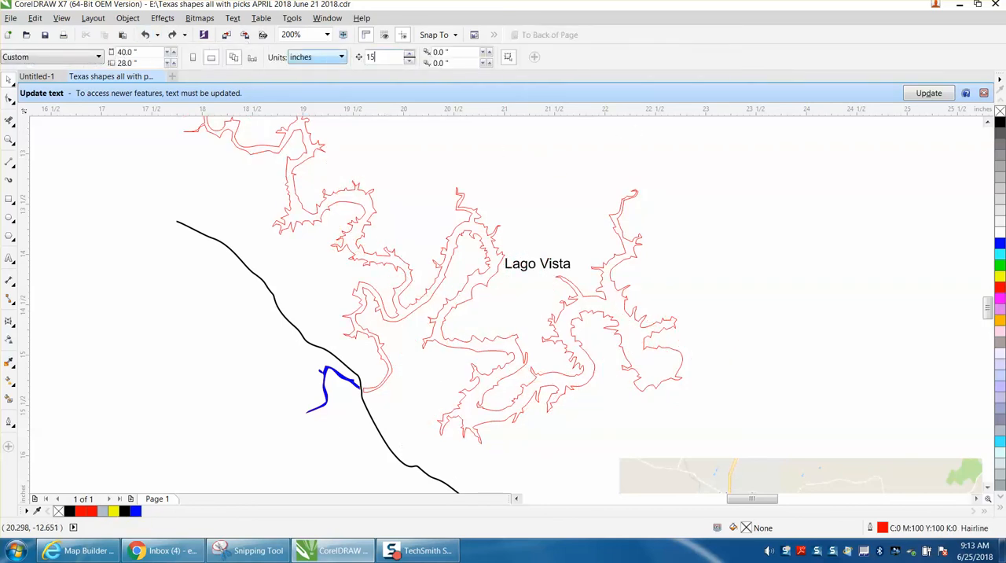
# Nudge the duplicate red-outlined lake shape 15 inches to the right of the original and delete it.
pyautogui.click(679, 352)
pyautogui.click(681, 356)
pyautogui.click(673, 349)
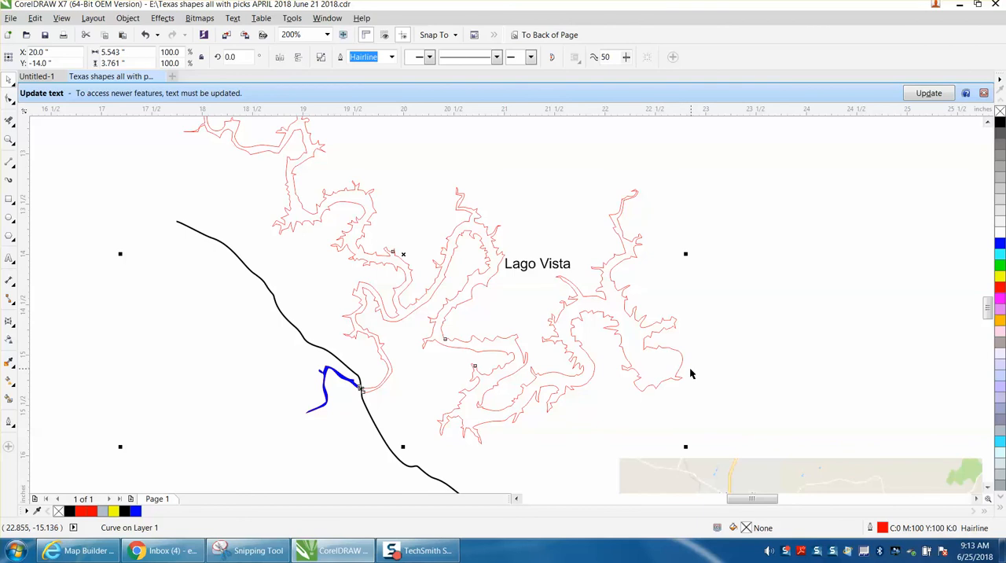
pyautogui.scroll(-3, 666, 349)
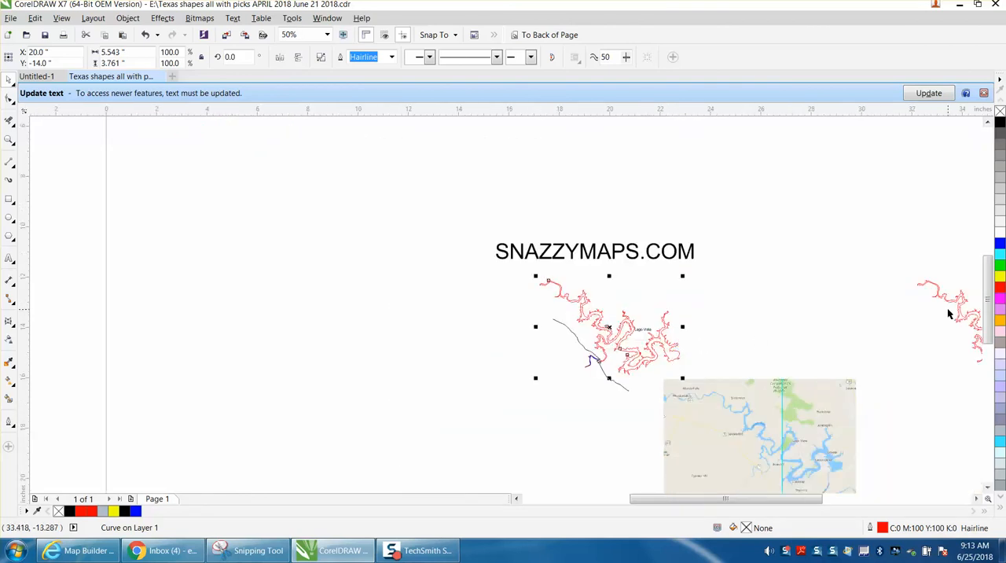
pyautogui.click(958, 312)
pyautogui.press('Delete')
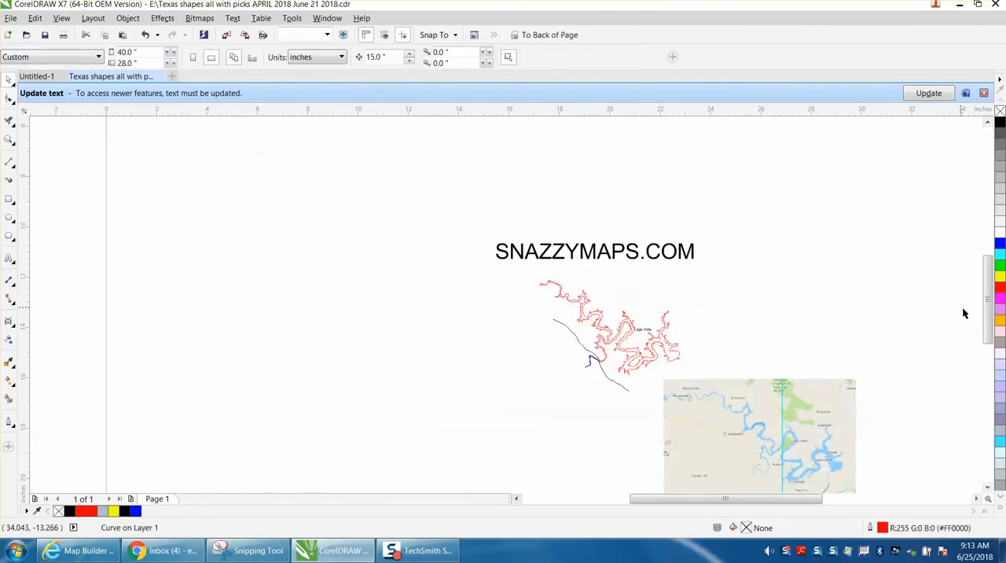
# Move the map bitmap far west, clear of the traced lake, highway and Lago Vista label.
pyautogui.moveTo(769, 464); pyautogui.dragTo(279, 364)
pyautogui.click(10, 140)
pyautogui.moveTo(537, 278); pyautogui.dragTo(741, 404)
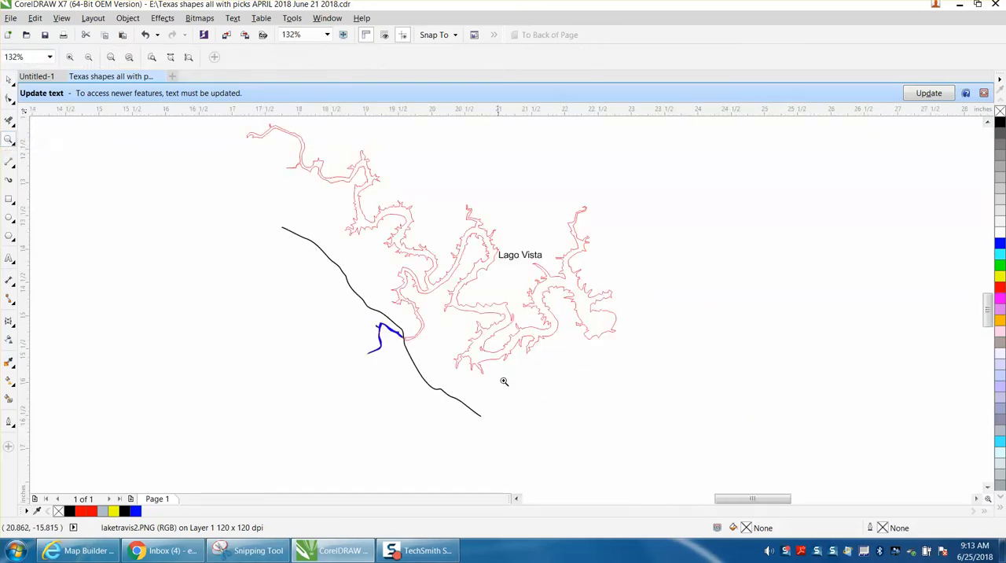
# Select the blue river piece west of the highway, remove its fill and deselect it.
pyautogui.moveTo(341, 308); pyautogui.dragTo(521, 401)
pyautogui.press('space')
pyautogui.click(302, 173)
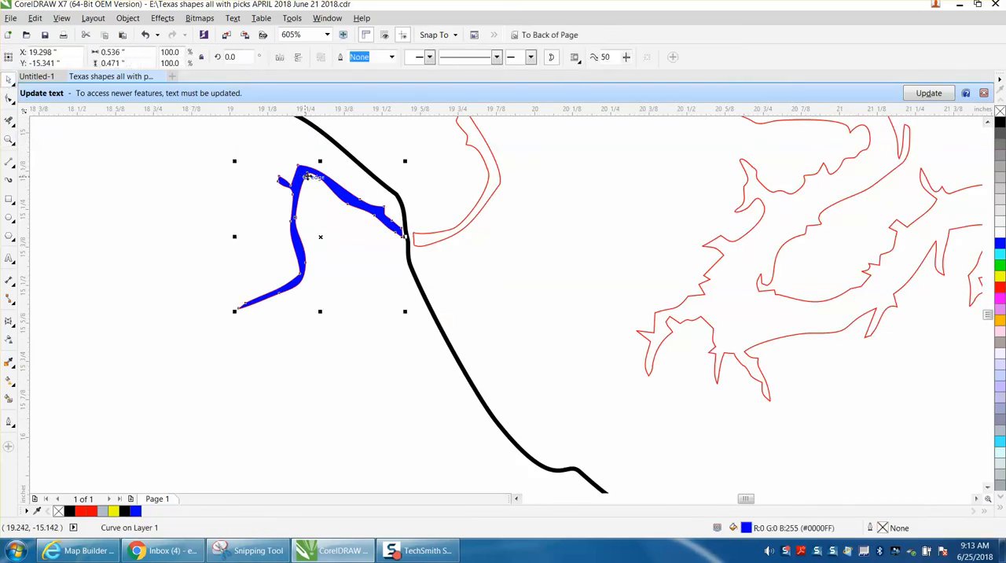
pyautogui.click(1000, 112)
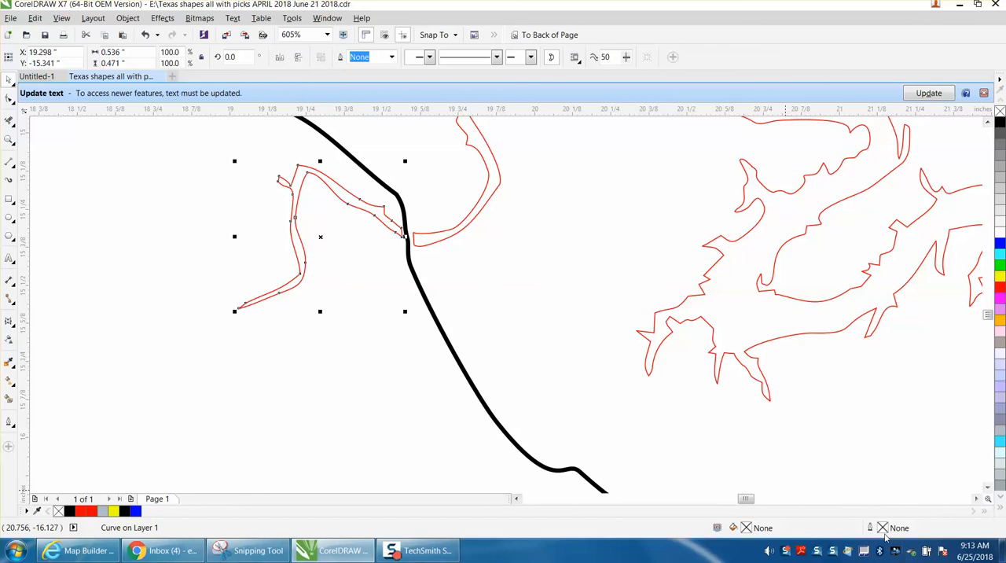
pyautogui.moveTo(326, 237); pyautogui.dragTo(308, 284)
pyautogui.click(309, 283)
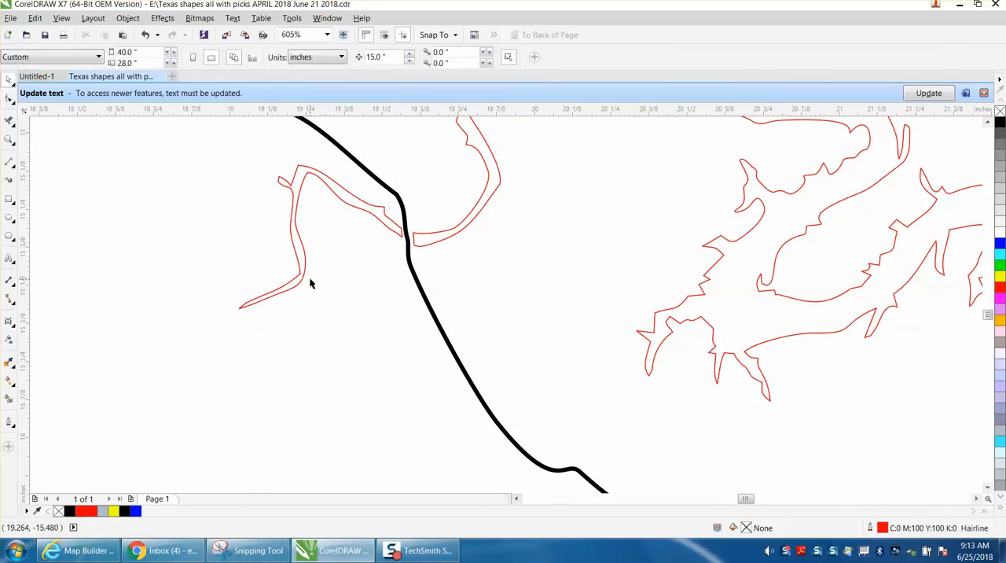
# Try deleting the red lake-and-river curve, and undo the deletion.
pyautogui.click(305, 266)
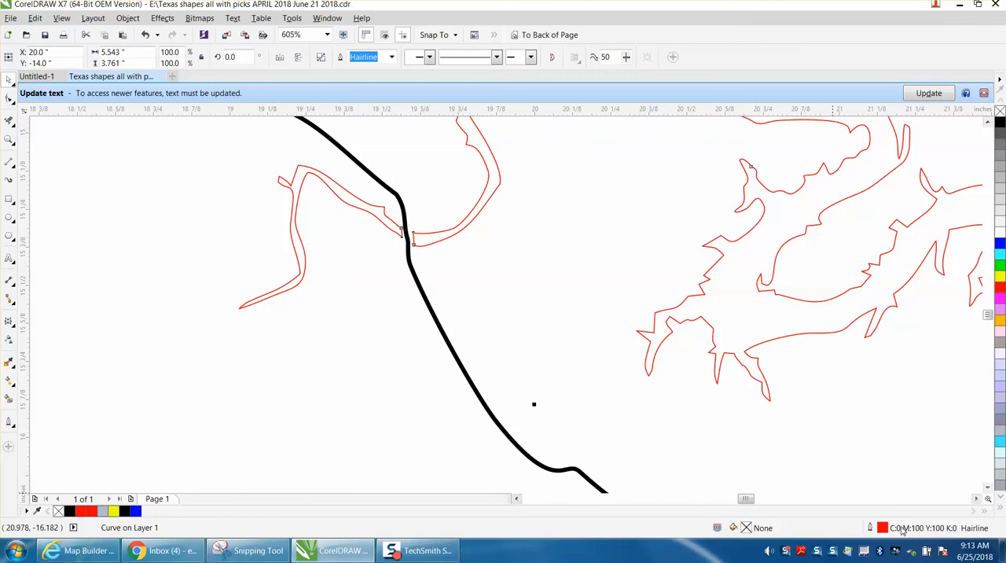
pyautogui.scroll(-5, 407, 347)
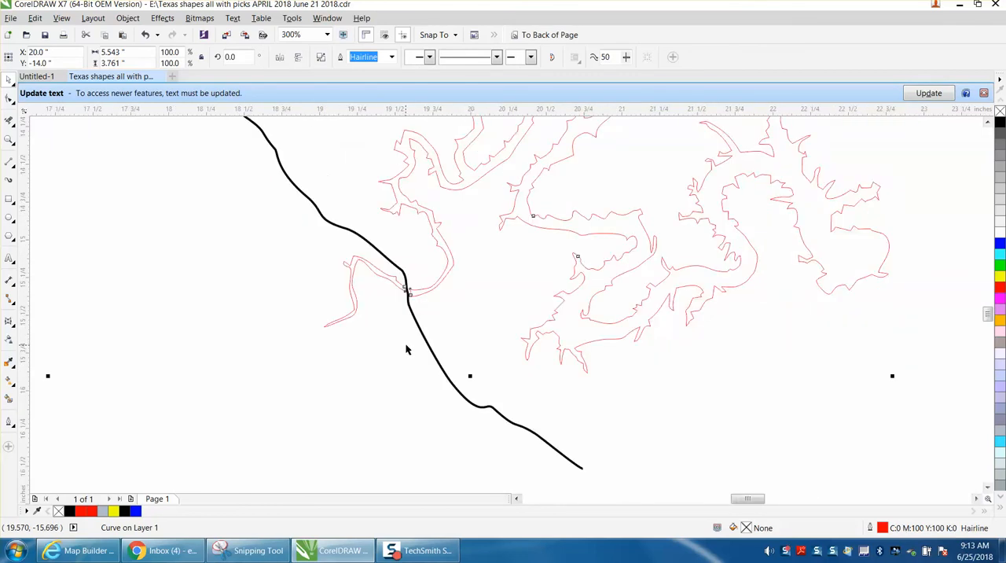
pyautogui.press('Delete')
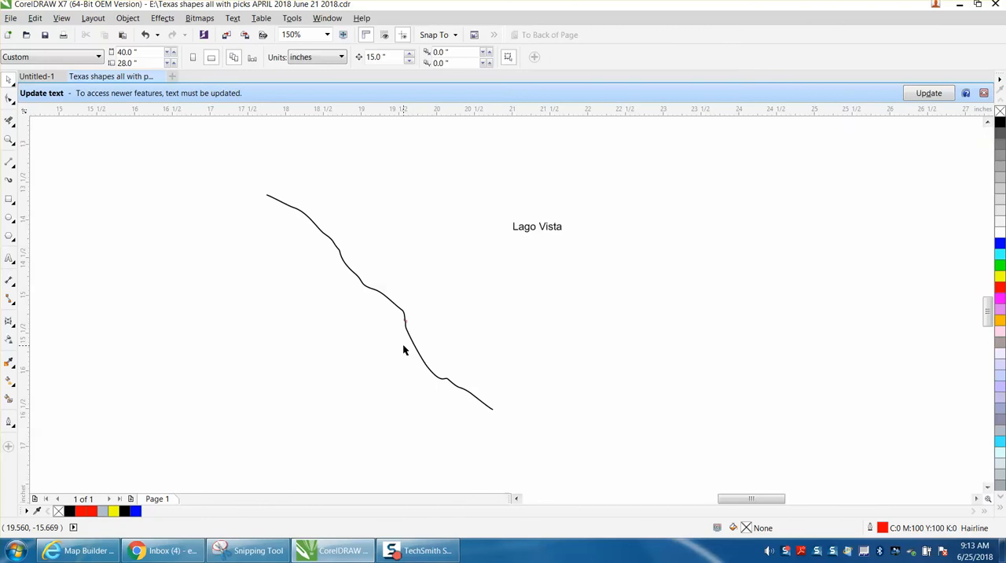
pyautogui.click(145, 34)
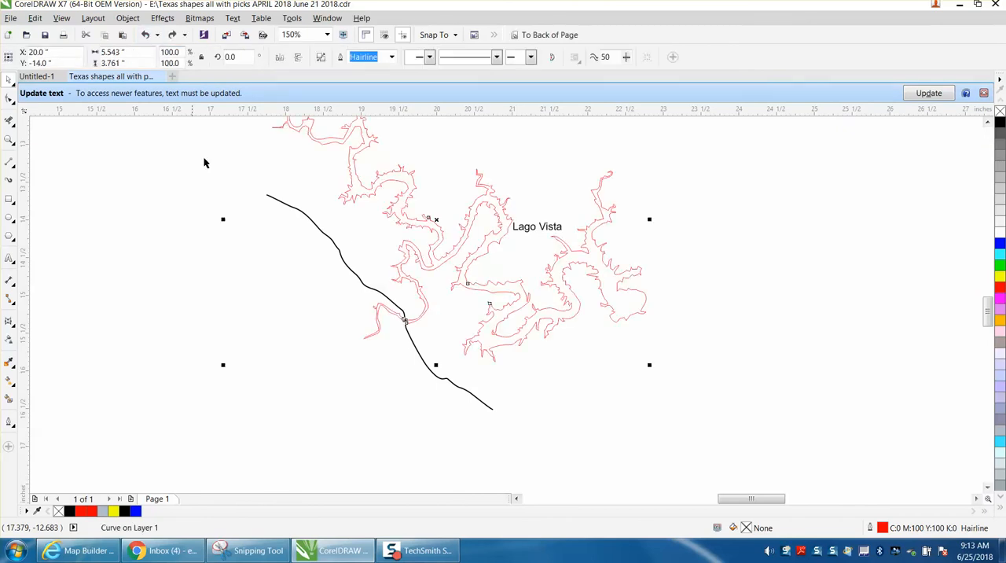
pyautogui.scroll(-2, 254, 291)
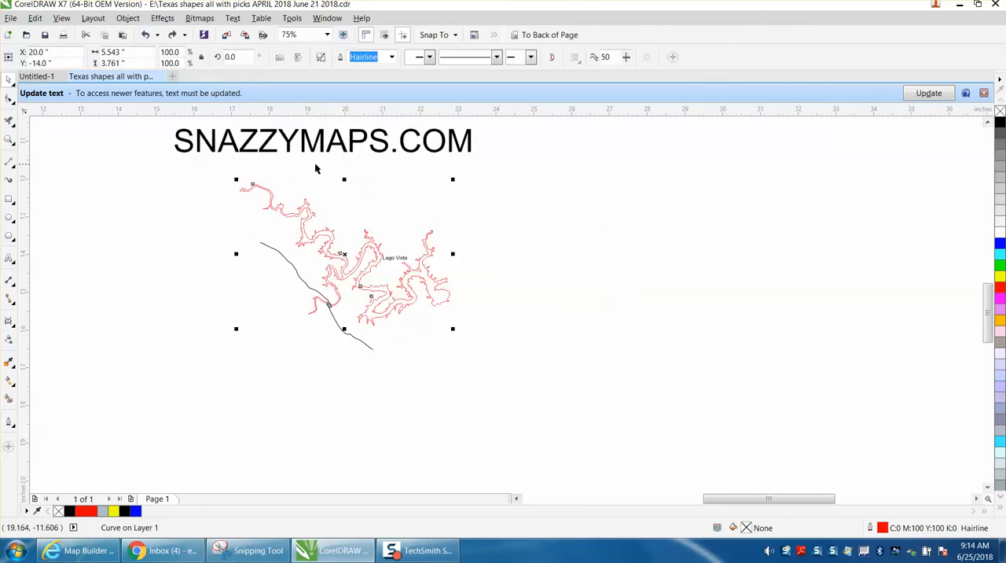
pyautogui.click(10, 139)
pyautogui.moveTo(152, 126); pyautogui.dragTo(531, 361)
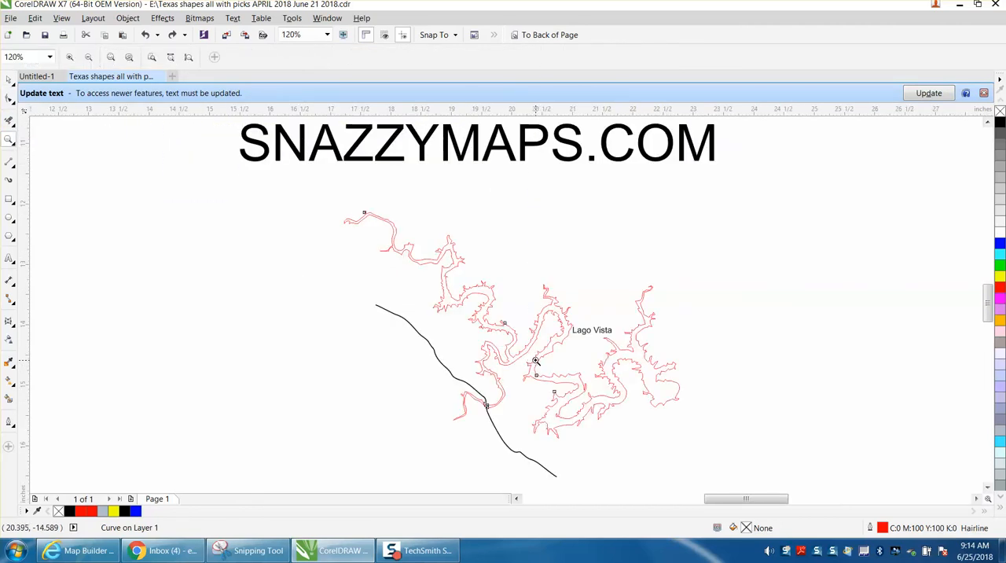